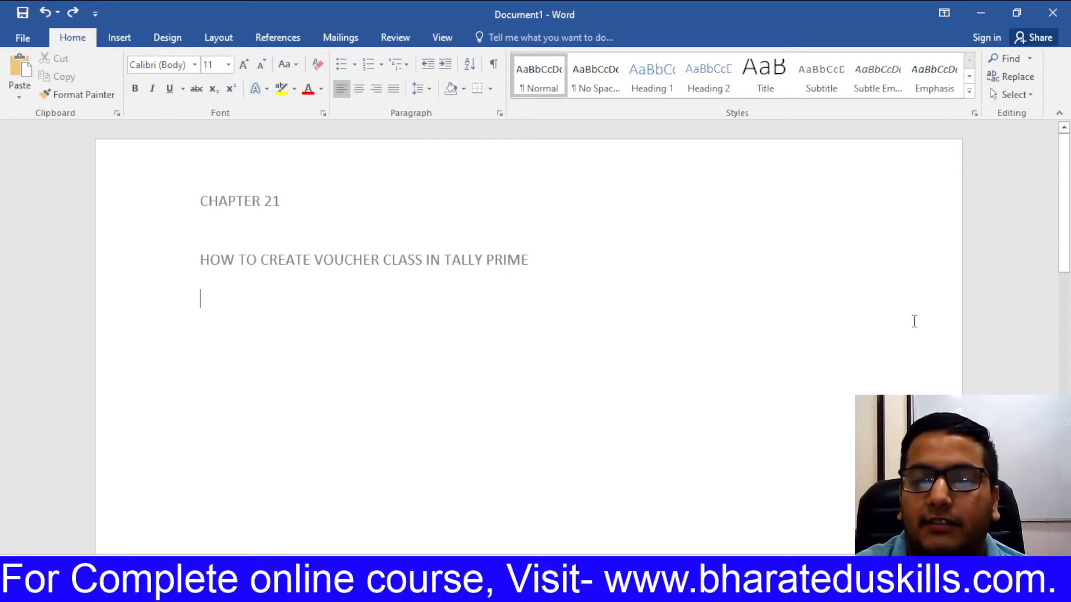
Step: Switch to TallyPrime and enter a new company named Voucher Class 1 with Delhi as its state and India as its country
key("alt+Tab")
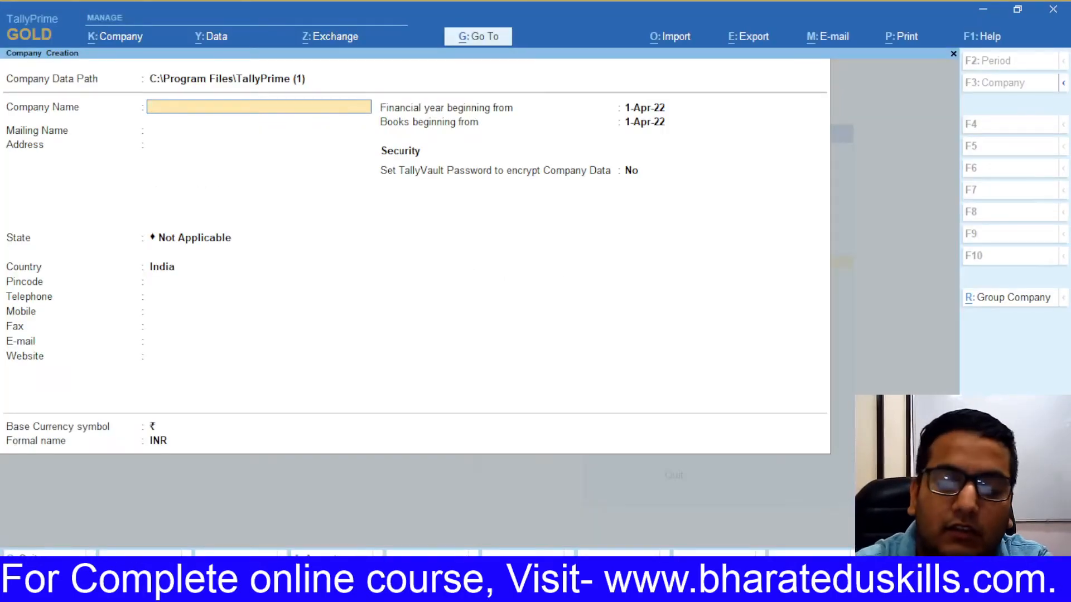
key("BackSpace")
key("Return")
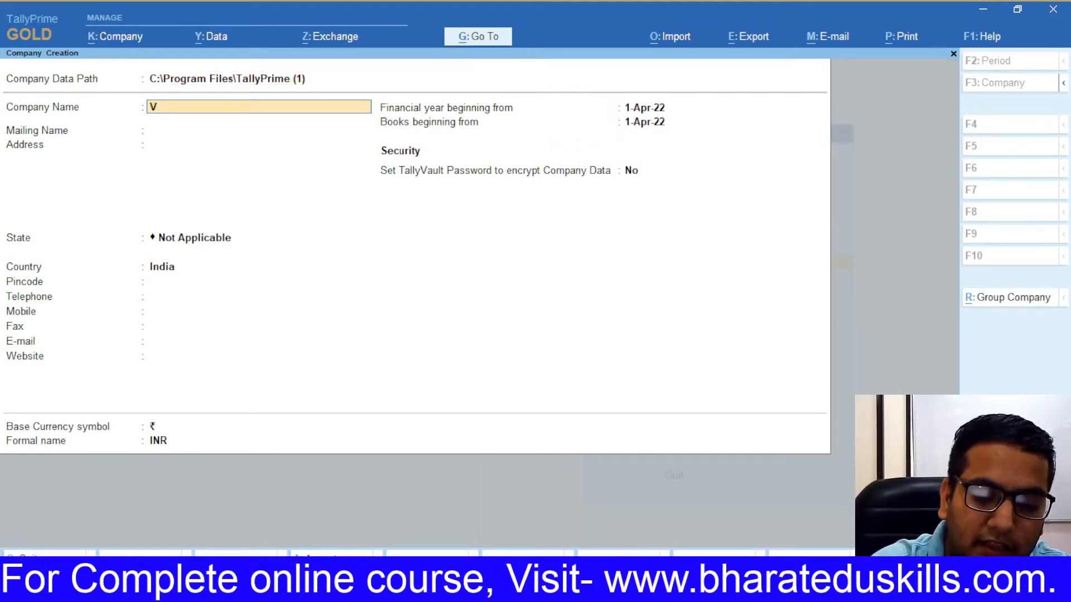
type("De")
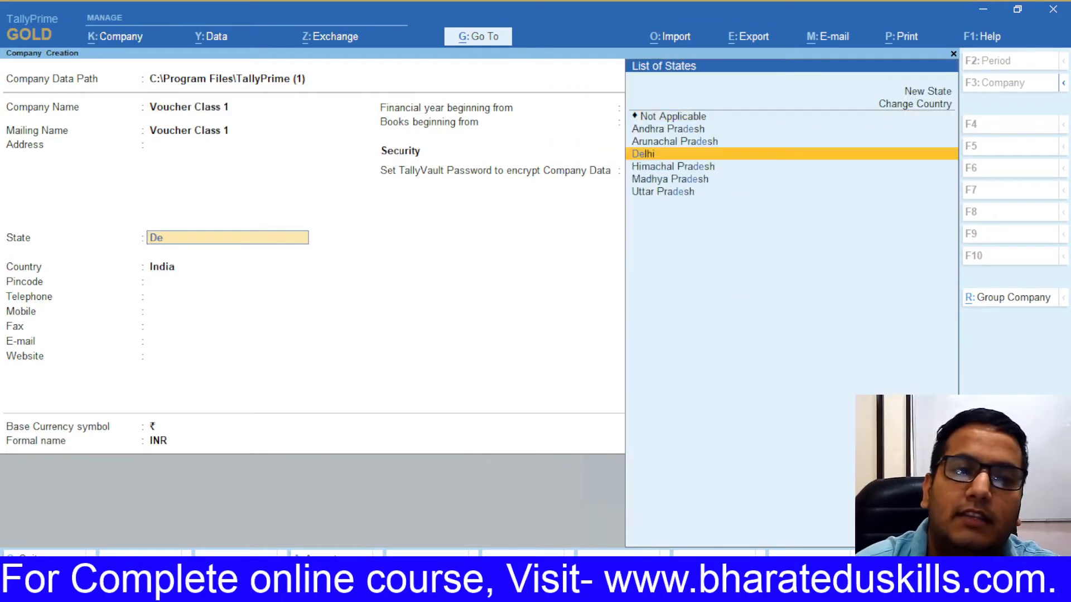
key("Return")
key("Return")
key("Return")
key("Return")
key("Return")
key("Return")
key("Return")
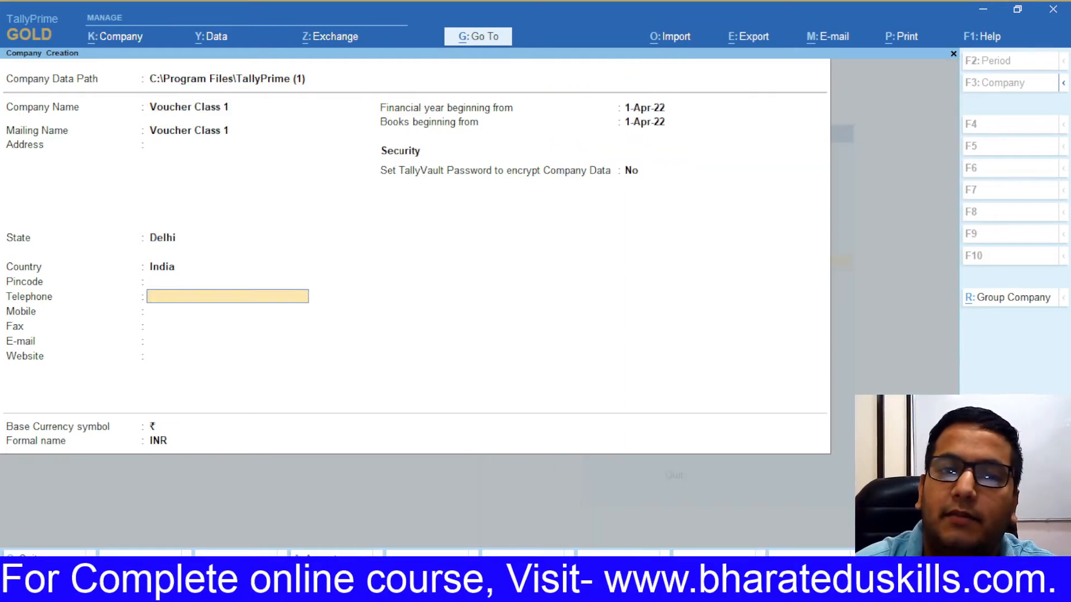
Step: Keep 1-Apr-22 as the start of the financial year and books, without a TallyVault password, and create the company
key("Return")
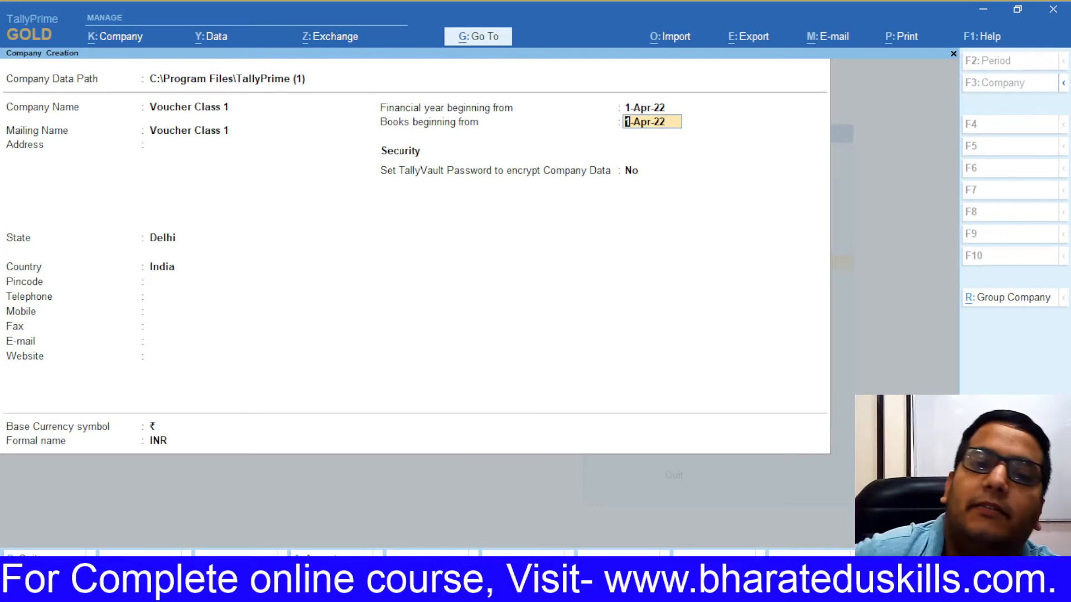
key("BackSpace")
key("Return")
key("Return")
key("Return")
key("Return")
key("Return")
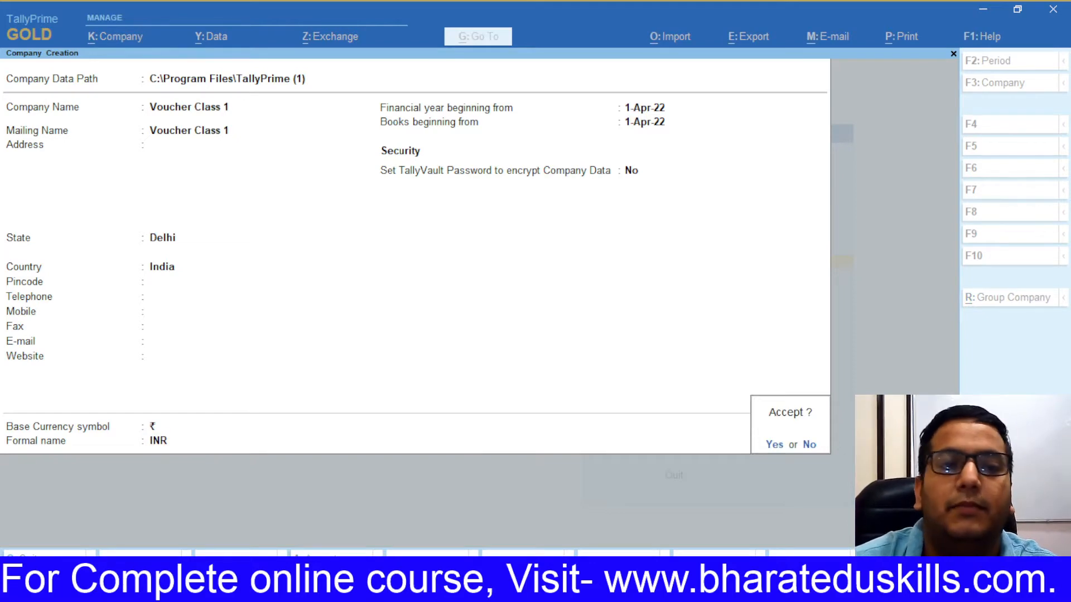
key("Return")
Step: Accept the accounting and inventory features, keeping bill-wise entry, batches and expiry dates enabled
key("Return")
key("Return")
key("Return")
key("Return")
key("Return")
key("Return")
key("Return")
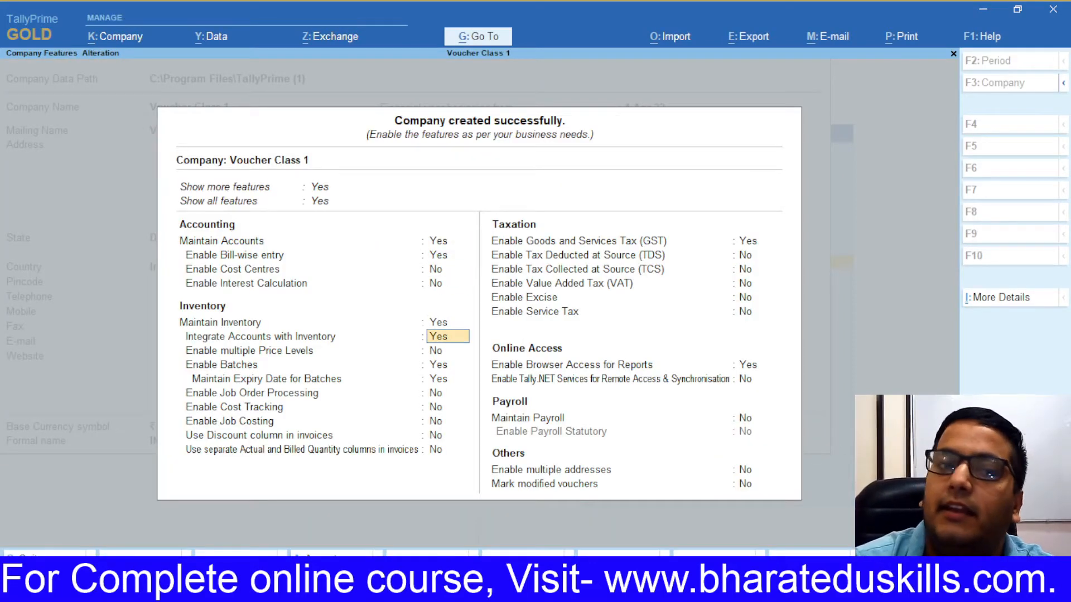
key("Return")
key("Return")
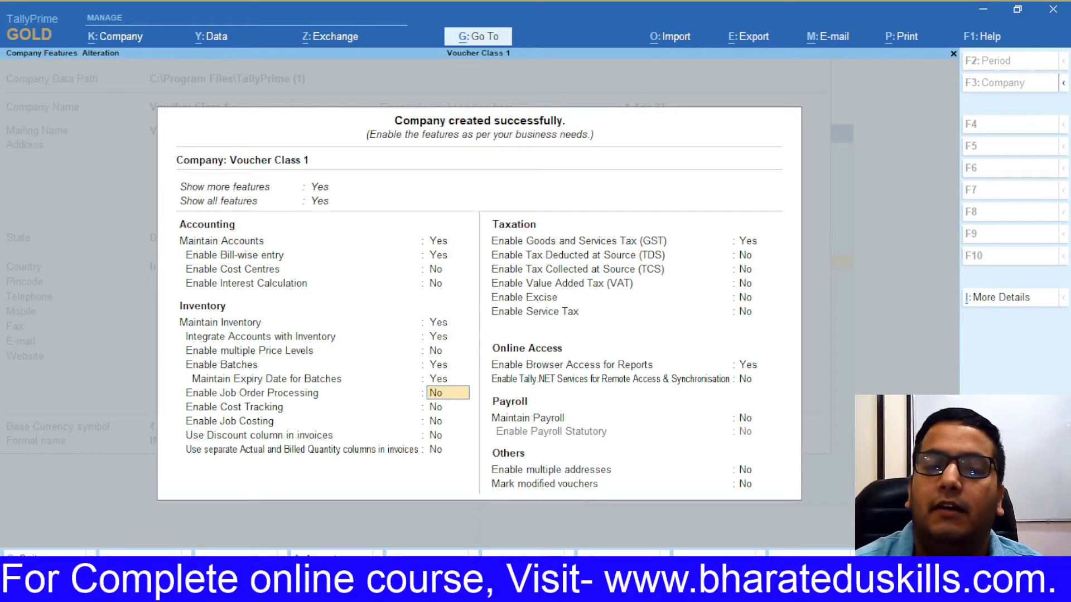
key("Return")
key("Return")
key("Return")
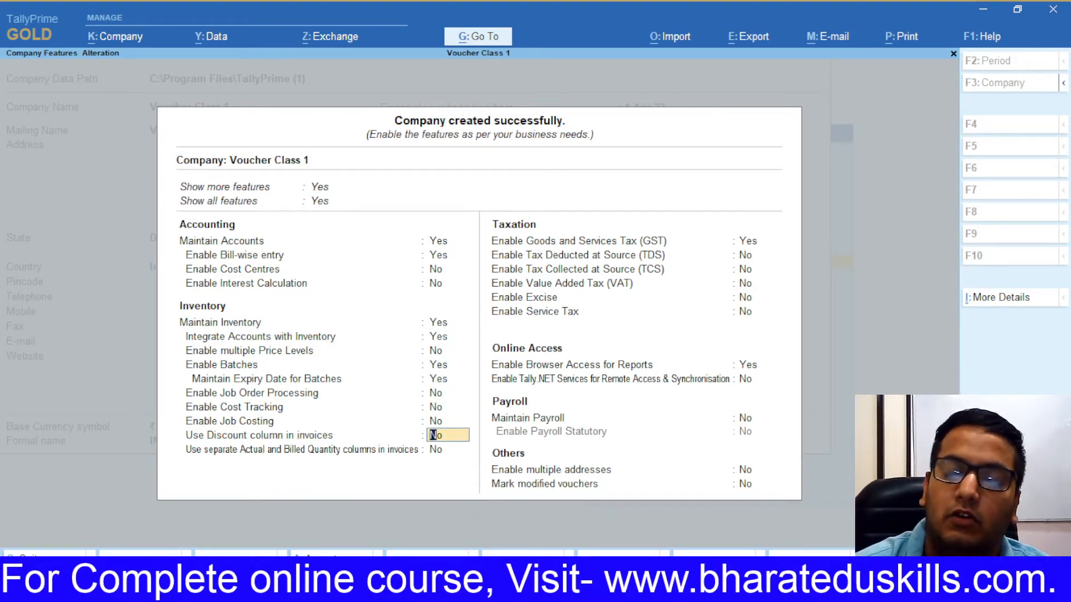
key("Return")
key("Return")
Step: Keep GST enabled with Regular registration from 1-Apr-22, enter the company's GSTIN with Monthly GSTR1 periodicity, and save the GST details
key("Return")
key("Return")
key("Return")
key("Return")
type("07AGGDGAHGAZ1")
key("Return")
key("BackSpace")
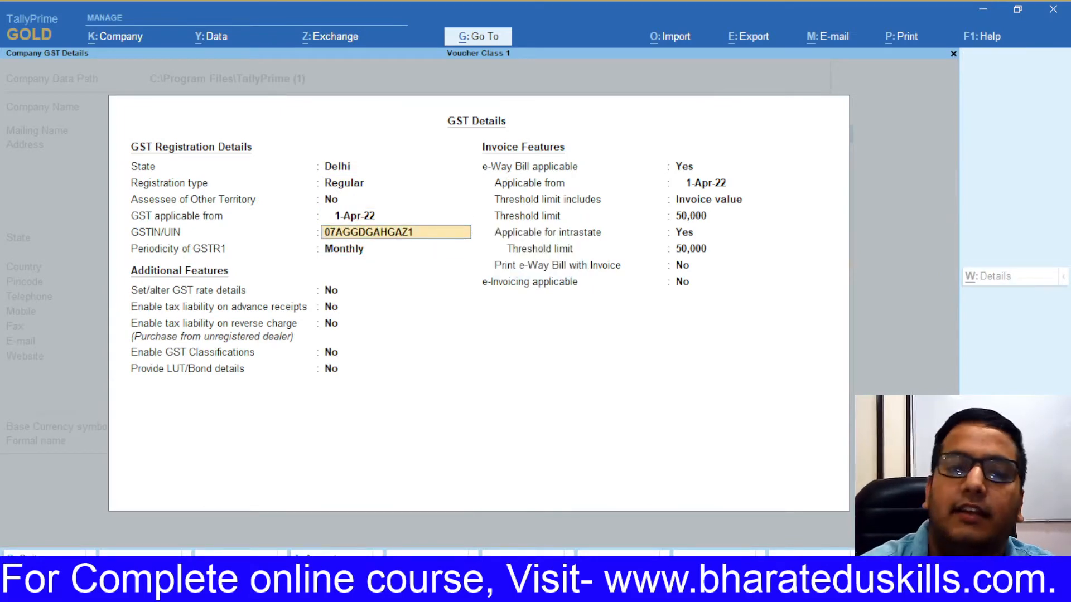
key("Return")
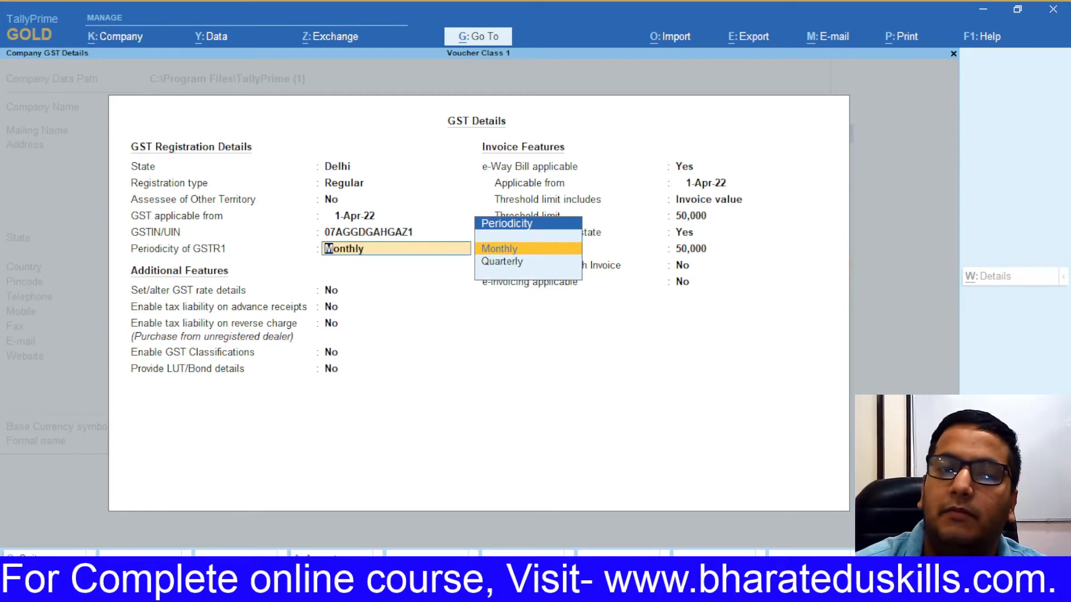
key("Return")
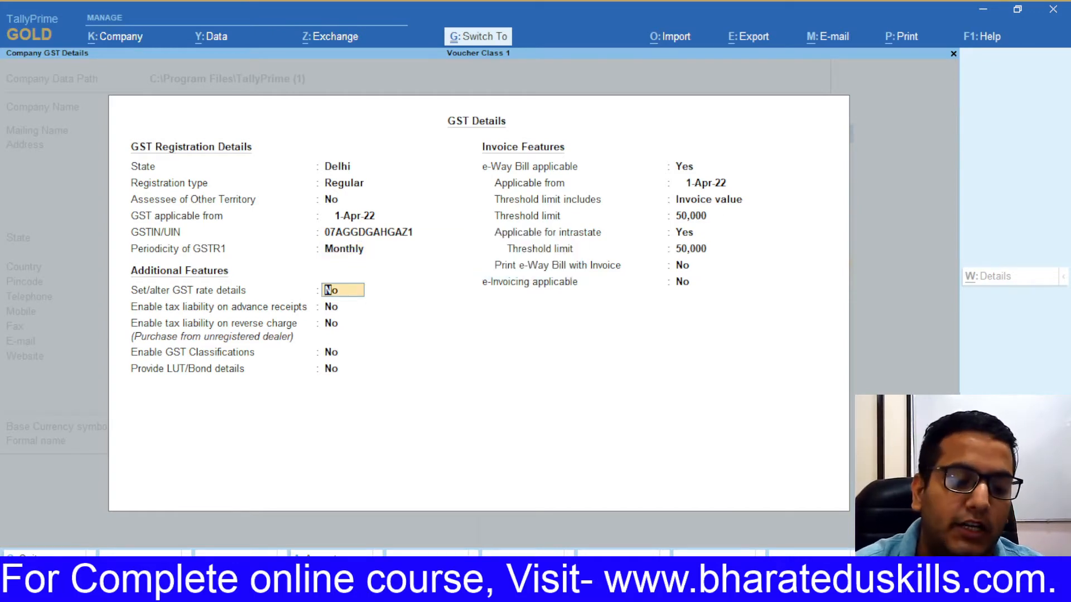
key("ctrl+a")
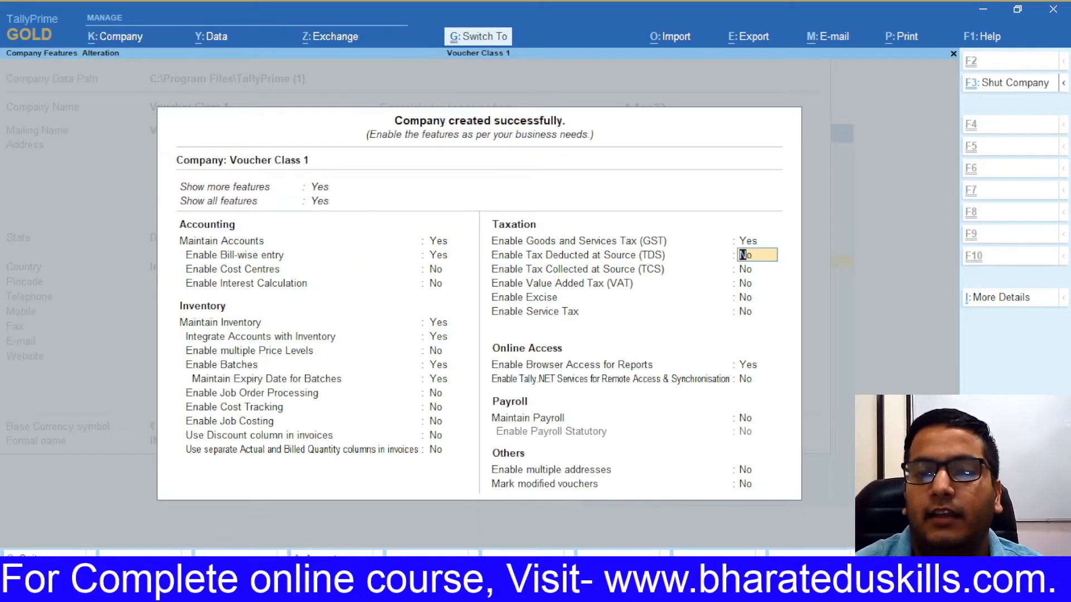
Step: Save the company features and shut the other open company, VOUCHER CLASS
key("ctrl+a")
key("ctrl+F3")
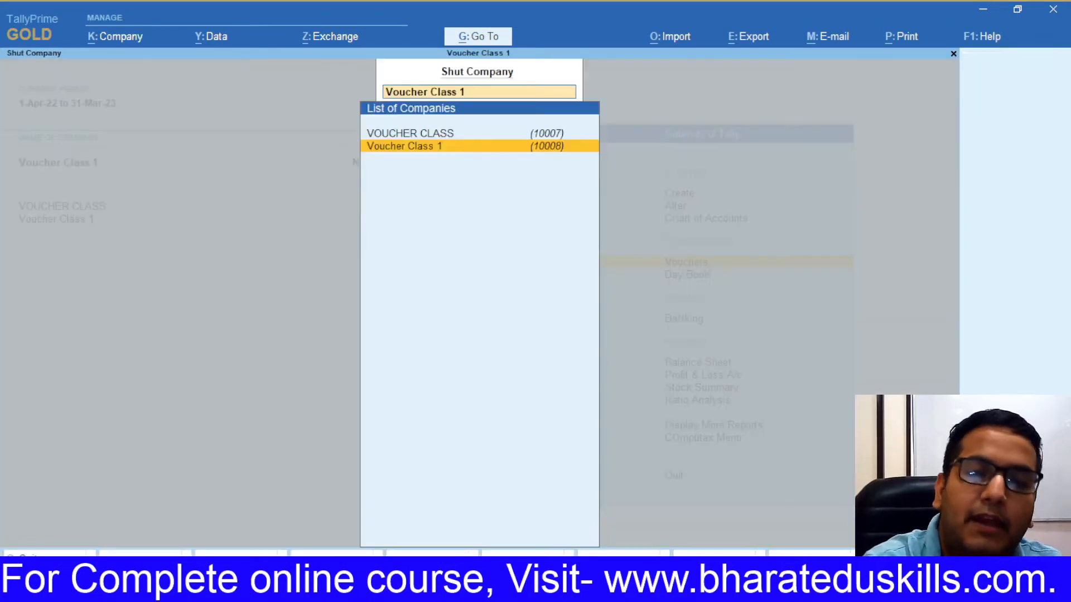
key("Up")
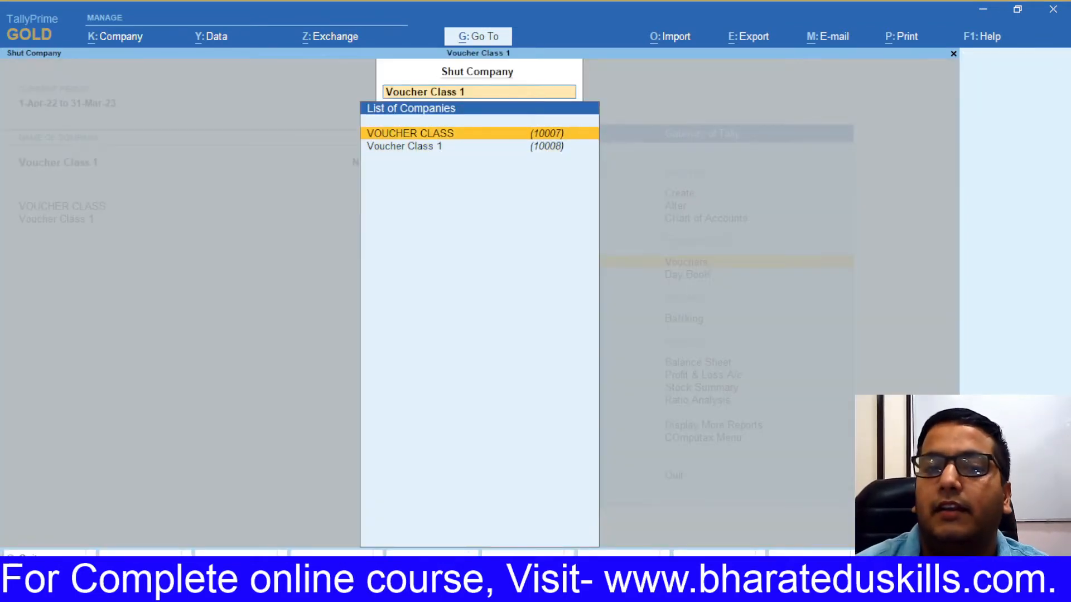
key("Return")
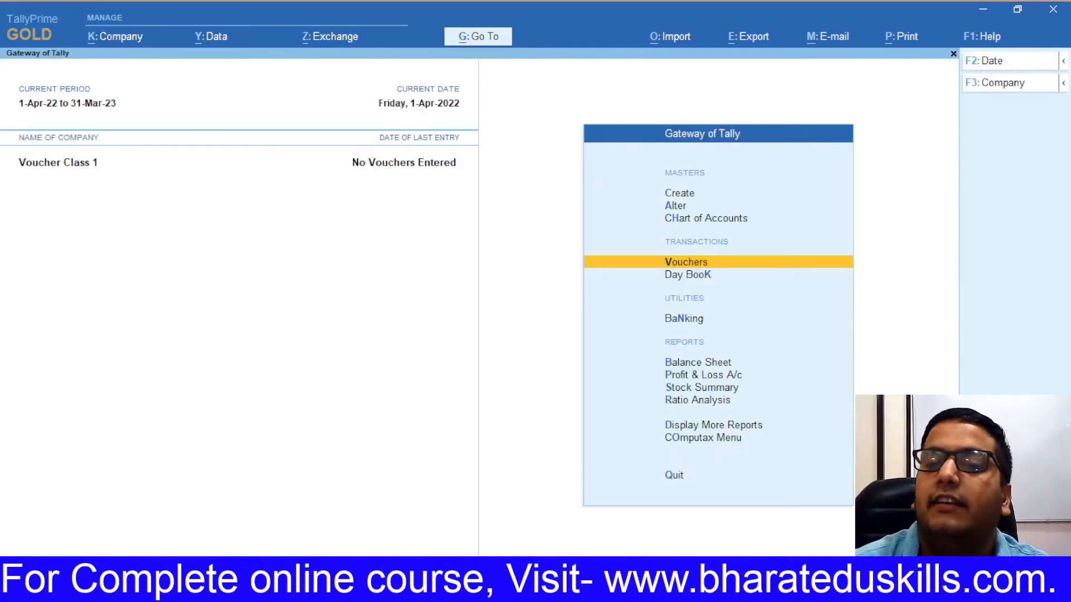
Step: Start a sales voucher and open the Sales voucher type for alteration
key("Return")
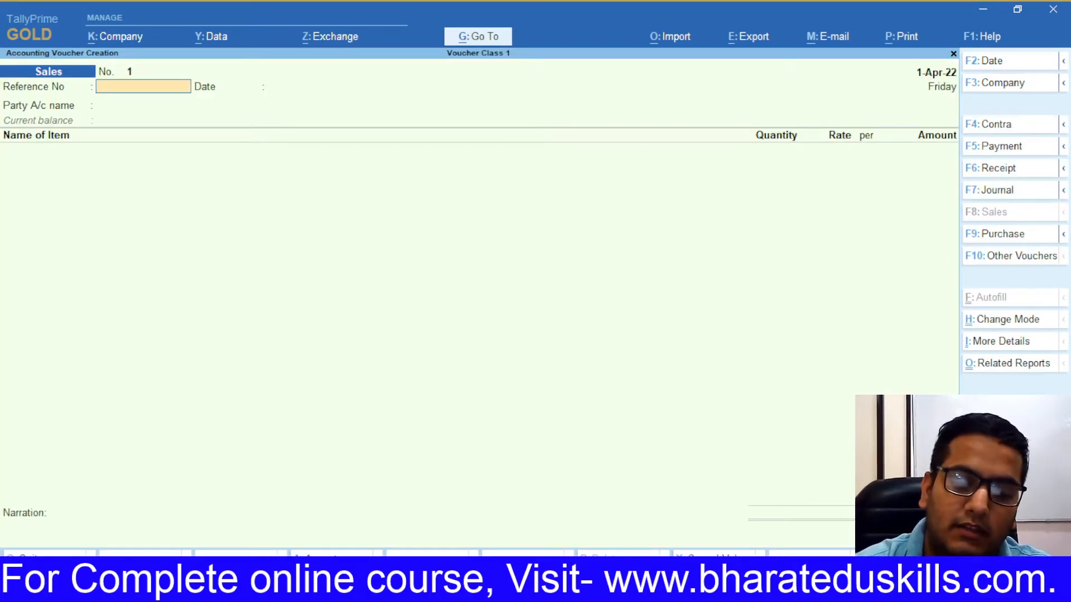
key("alt+g")
key("Up")
key("Up")
key("Up")
key("Up")
key("Up")
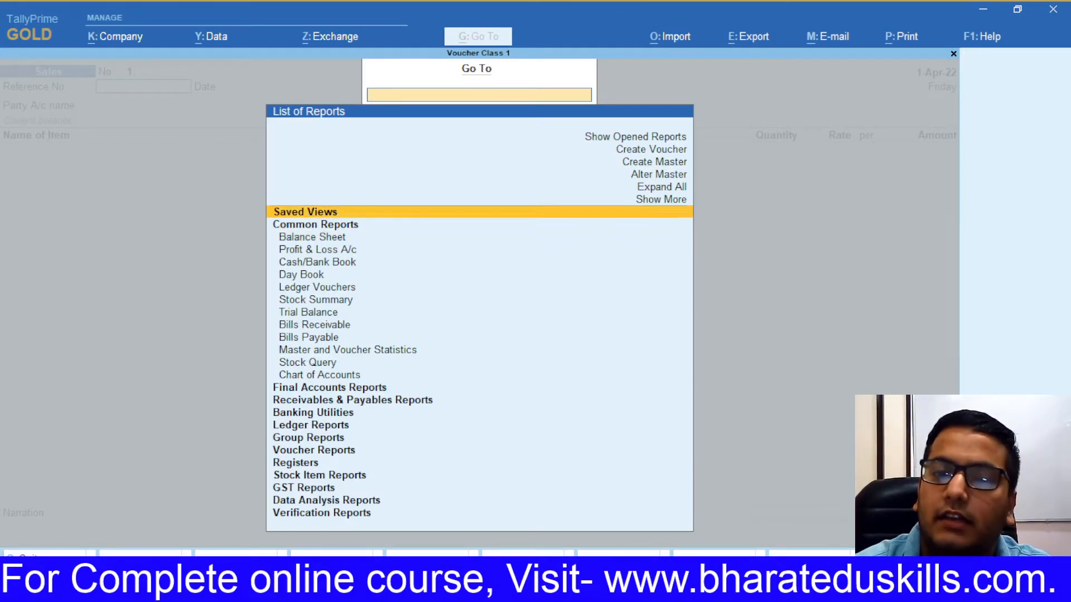
key("Return")
key("Down")
key("Down")
key("Down")
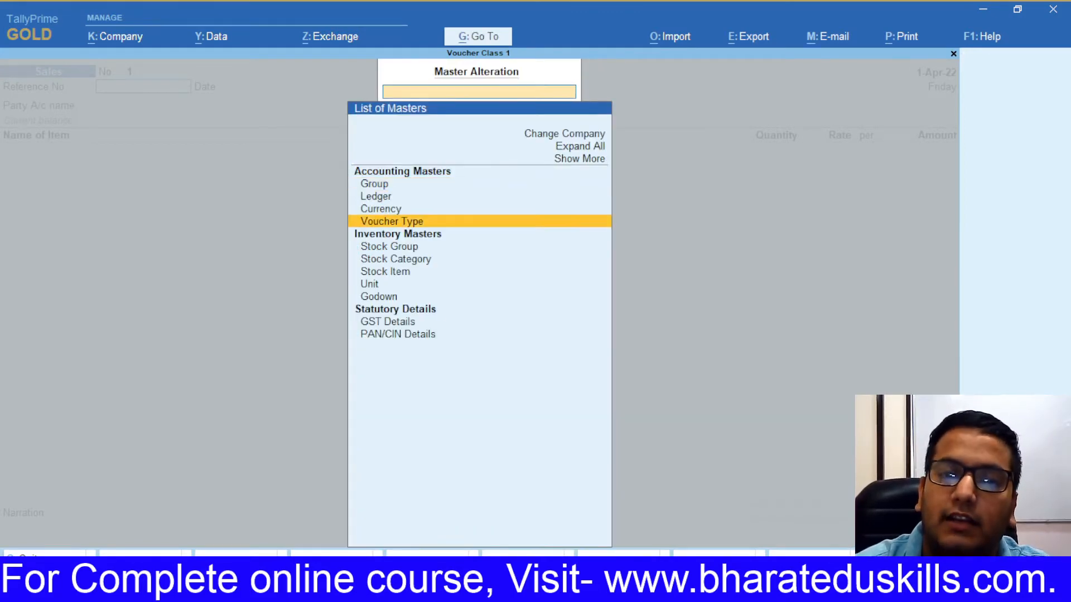
key("Return")
type("Sa")
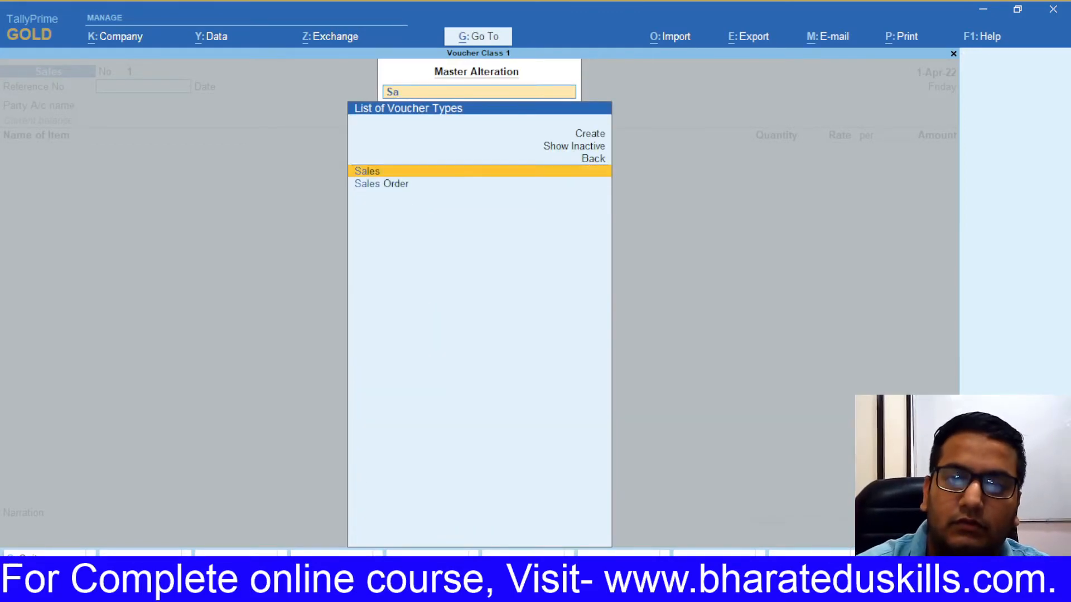
key("Return")
Step: Set the Sales voucher type's numbering method to Manual, save it and return to the sales voucher
key("Return")
key("Return")
key("Return")
type("Ma")
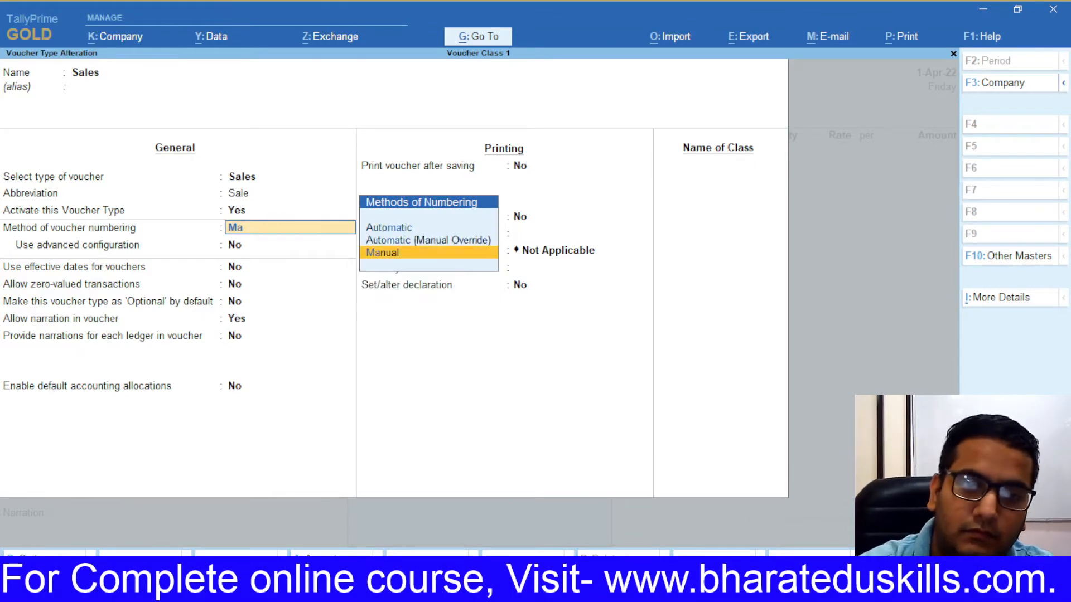
key("Return")
key("ctrl+a")
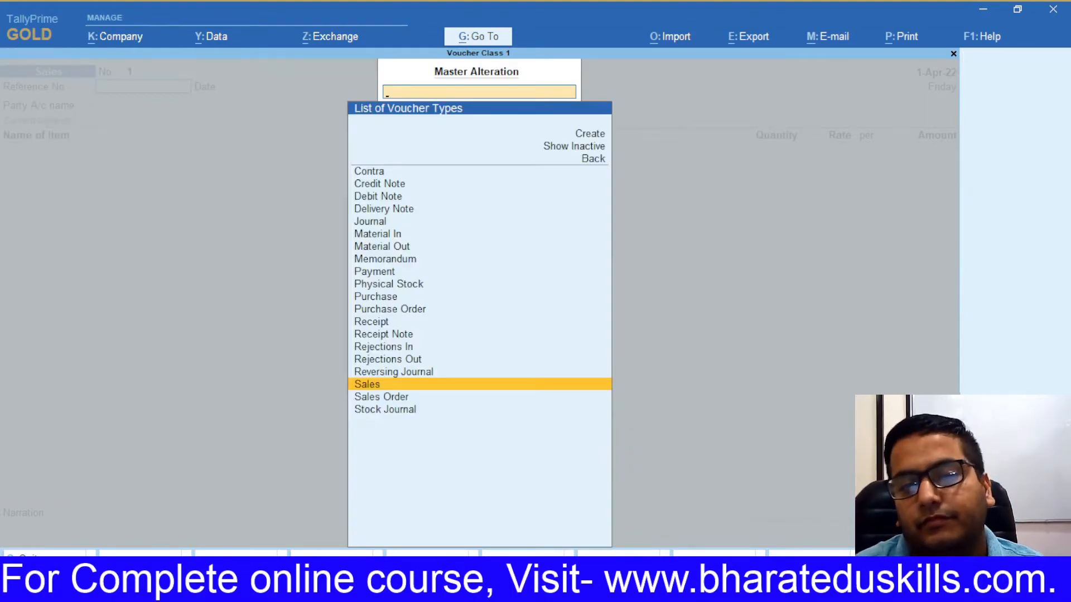
key("Escape")
Step: Enter 150 as the sales voucher number and reference number, with 1-Apr-22 as the reference date
key("Return")
type("150")
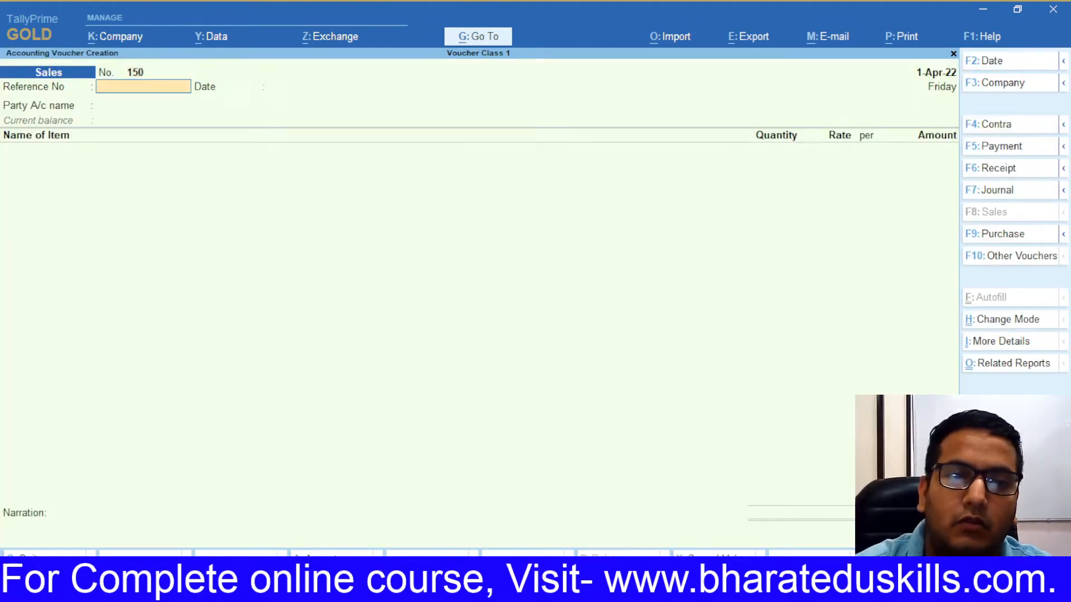
key("Return")
key("Return")
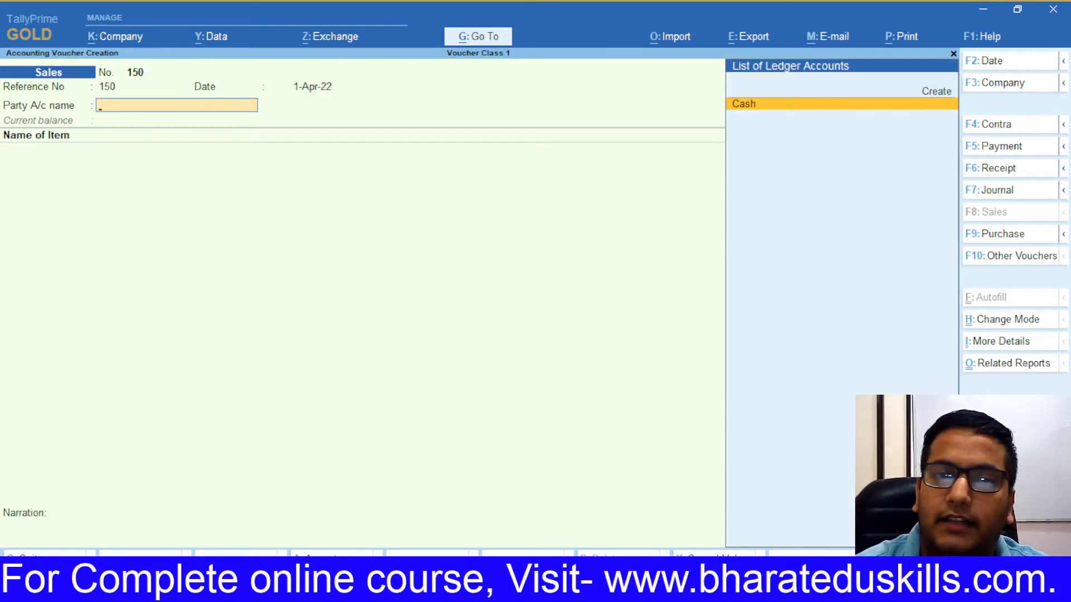
Step: Select Cash as the party account and leave the dispatch details blank to reach the item entry
key("Return")
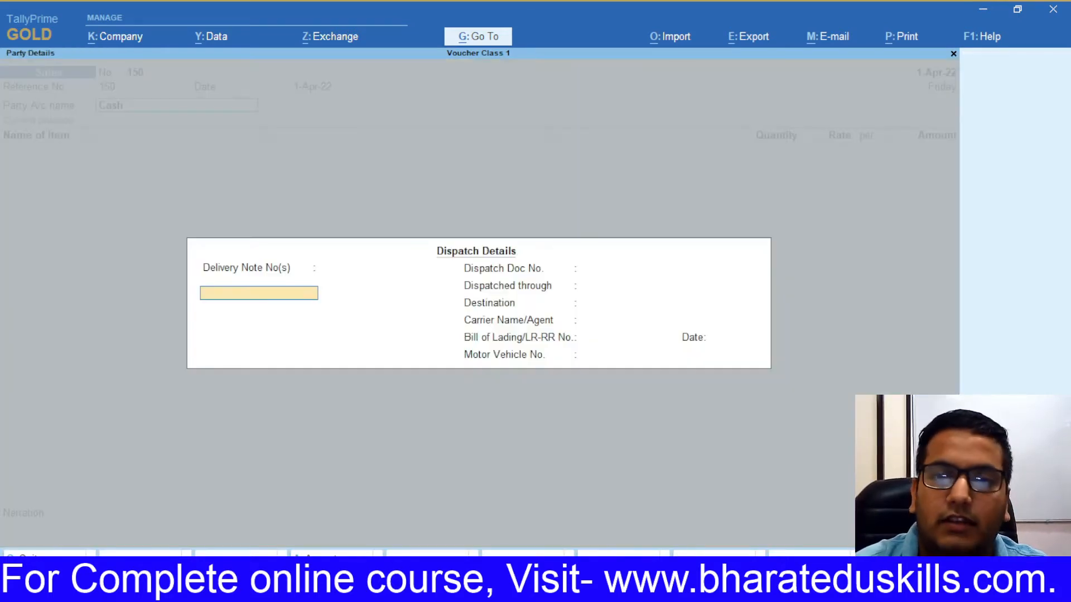
key("Return")
key("Return")
key("Return")
key("Return")
key("Return")
key("Return")
key("Return")
key("Return")
key("Return")
key("Return")
key("Return")
key("Return")
key("Return")
key("Return")
key("Return")
key("Return")
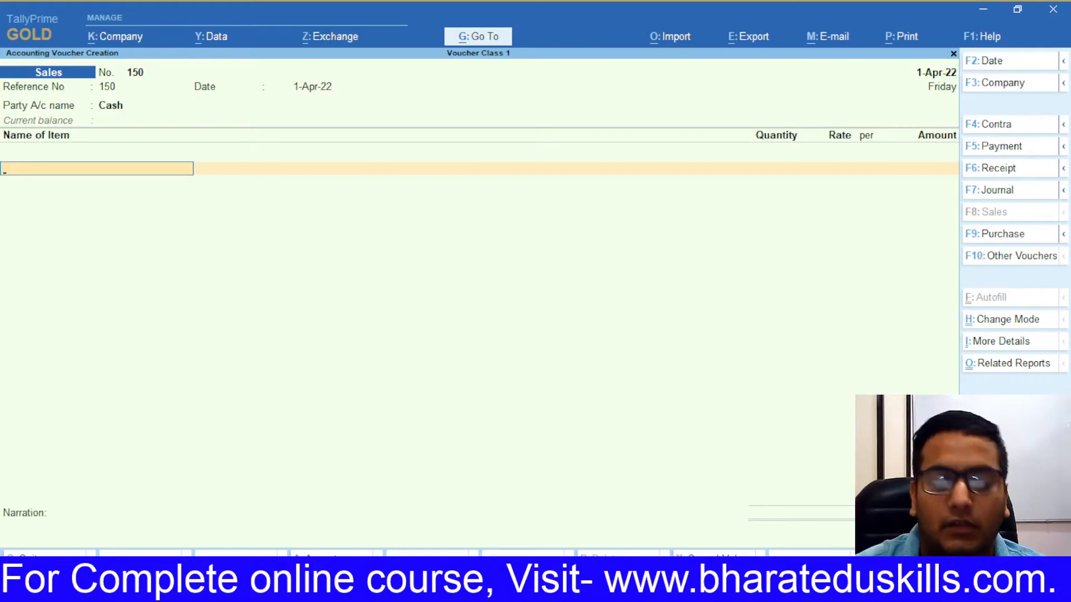
Step: Start a new stock item named Keyboard under Primary, with its category left as Not Applicable
key("alt+c")
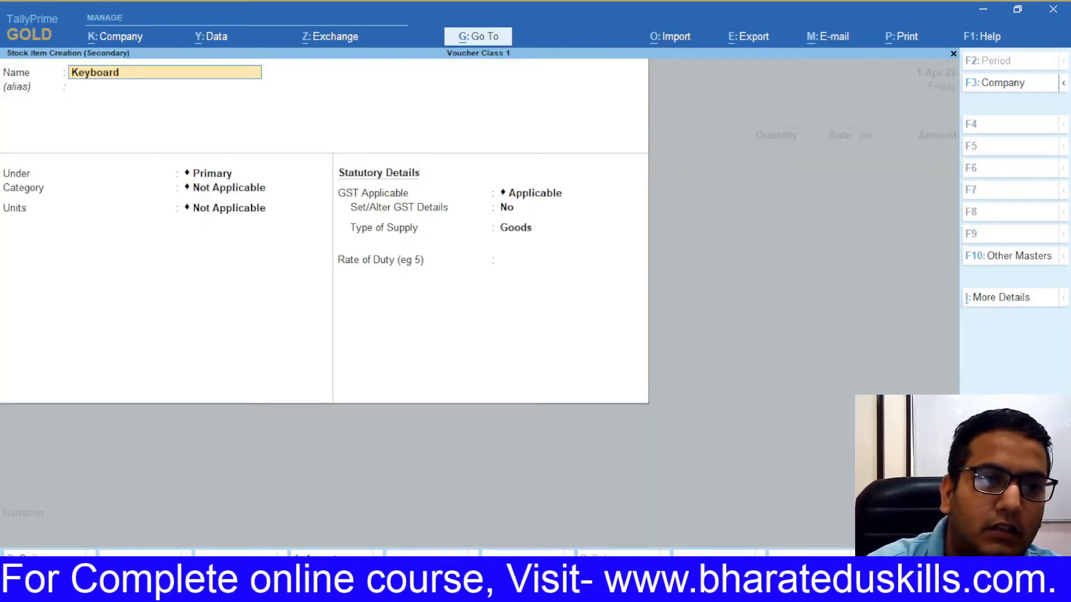
key("Return")
key("Return")
key("Return")
key("Return")
Step: Create a simple unit with symbol pcs, unit quantity code PCS-PIECES and 0 decimal places for the Keyboard item
key("alt+c")
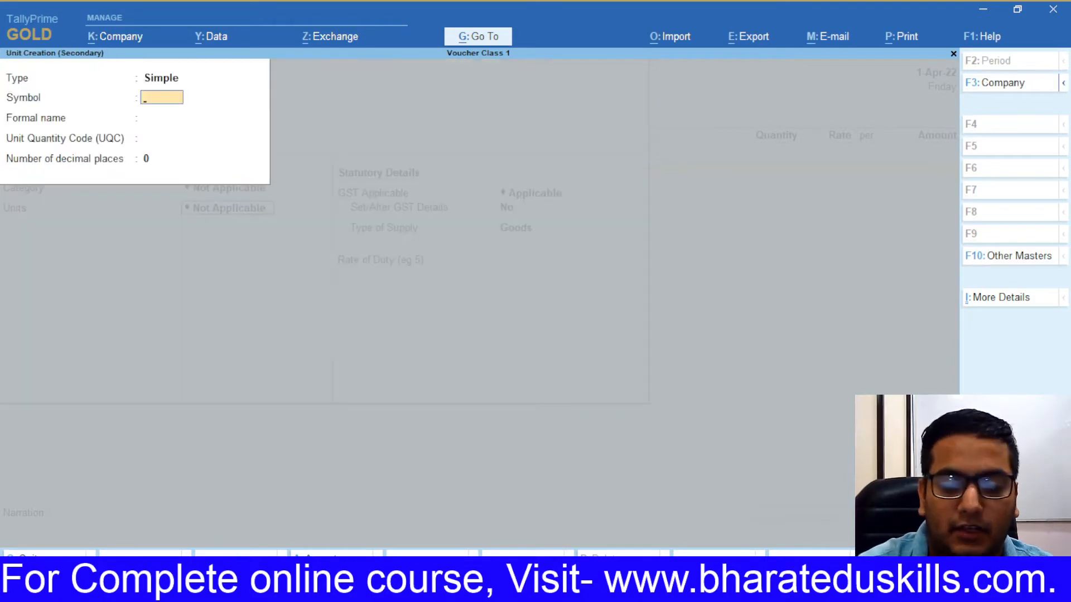
key("Return")
key("Return")
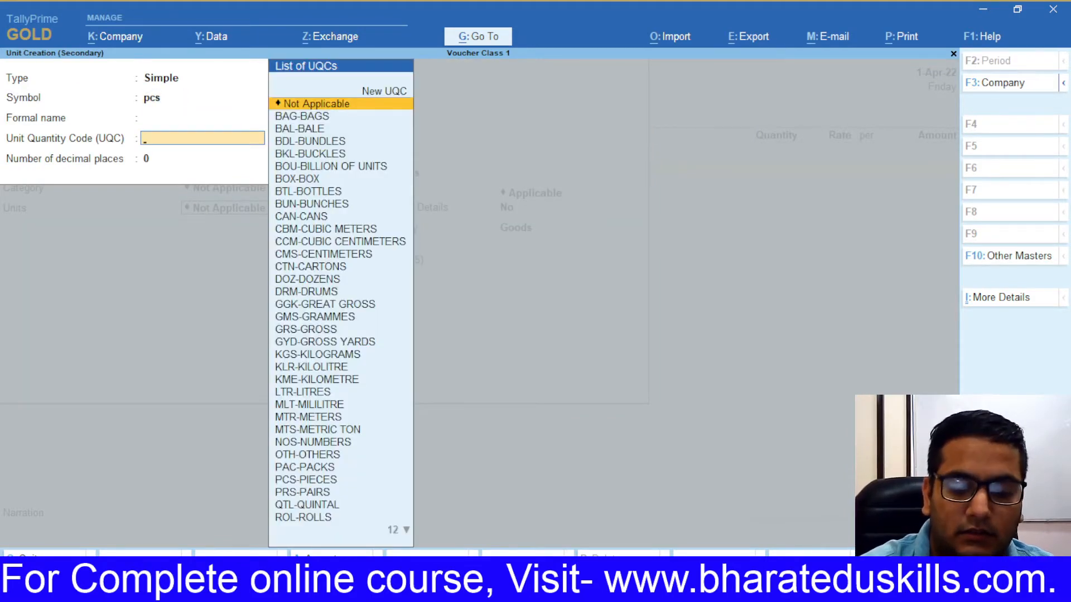
type("pc")
key("Return")
key("Return")
key("Return")
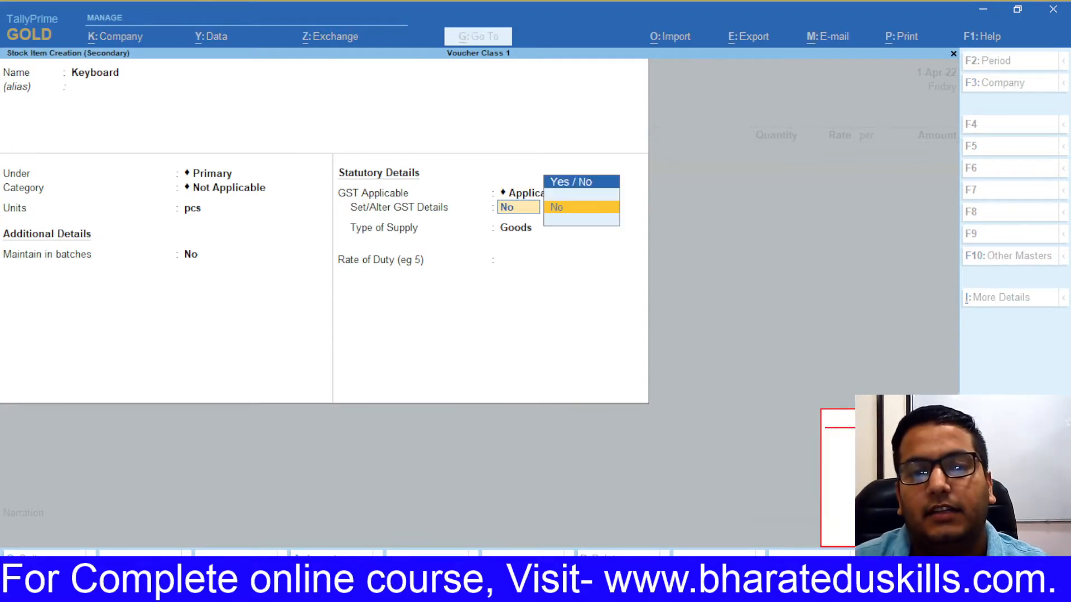
Step: Turn on setting GST details for the Keyboard item and enter HSN/SAC code 6585
key("BackSpace")
key("BackSpace")
key("Down")
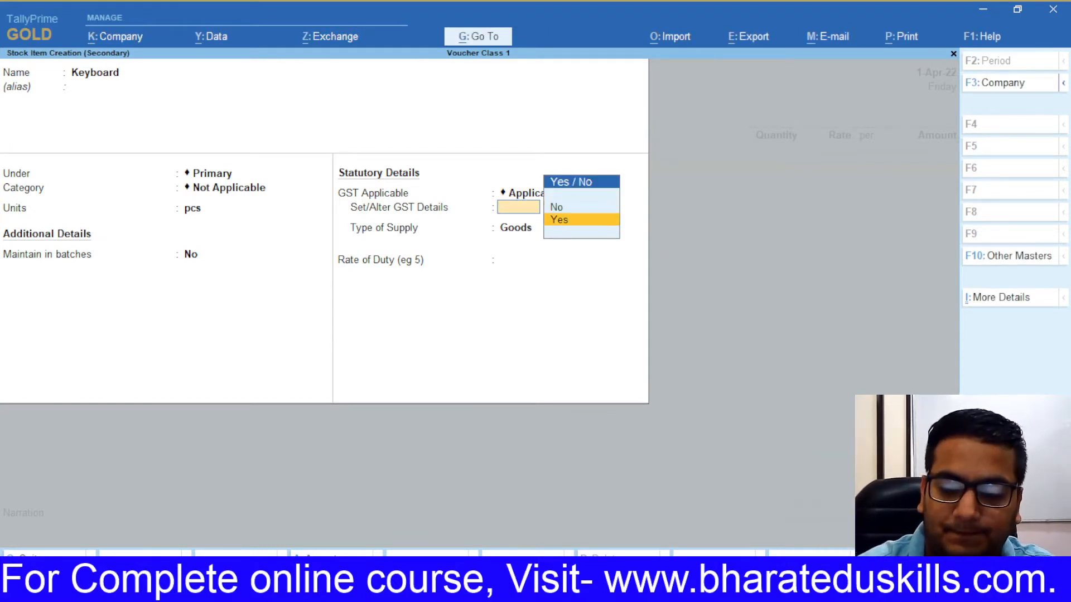
key("Return")
key("Return")
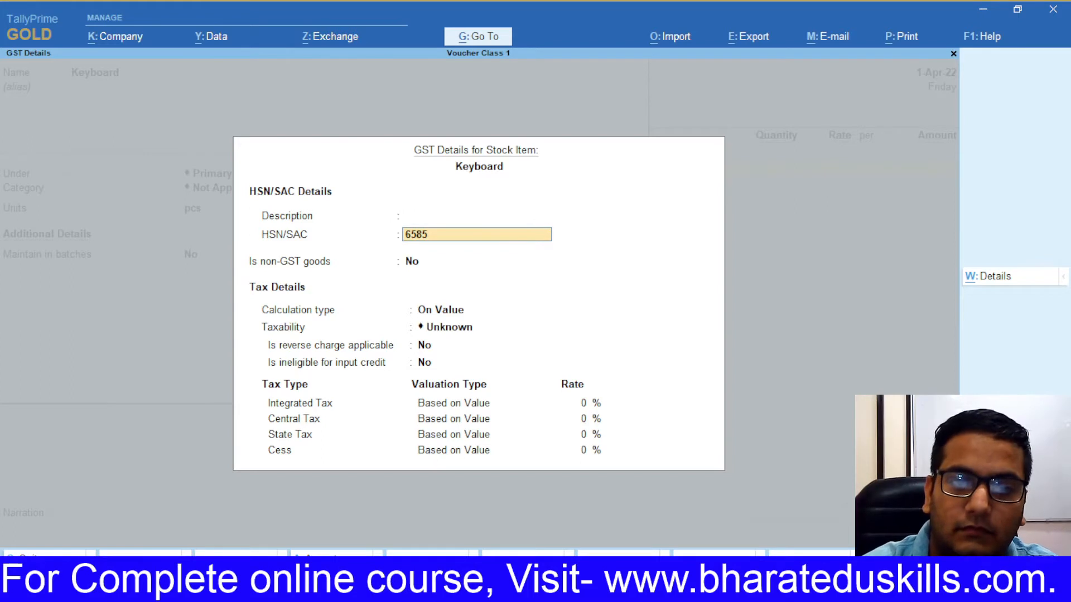
key("Return")
Step: Set the item's taxability to Taxable with an 18% integrated tax rate and save its GST details
key("Return")
key("Return")
key("Down")
key("Down")
key("Down")
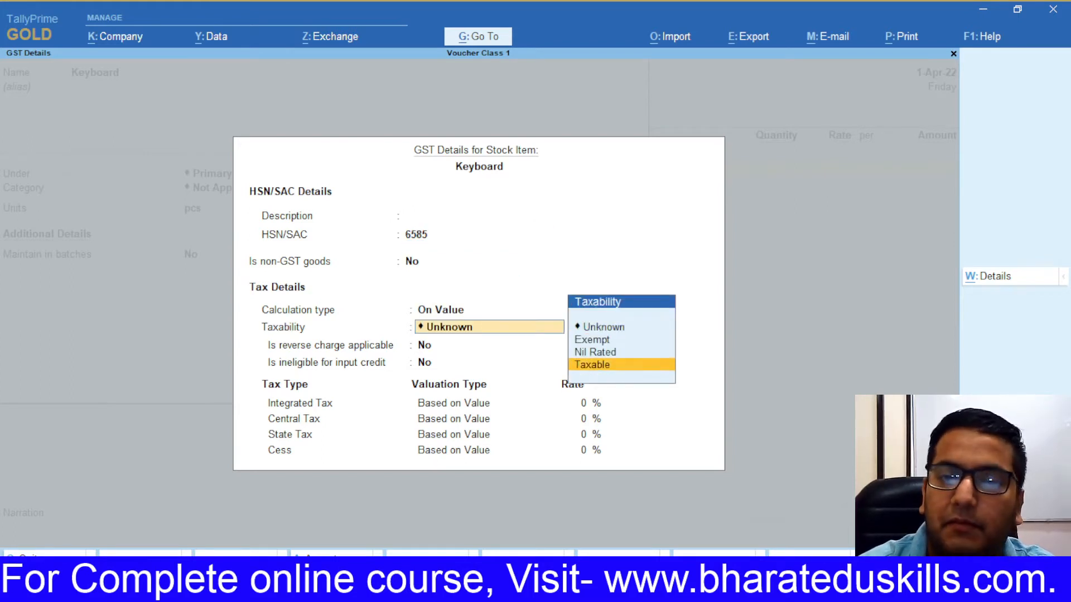
key("Return")
key("Return")
key("Return")
type("18")
key("Return")
key("ctrl+a")
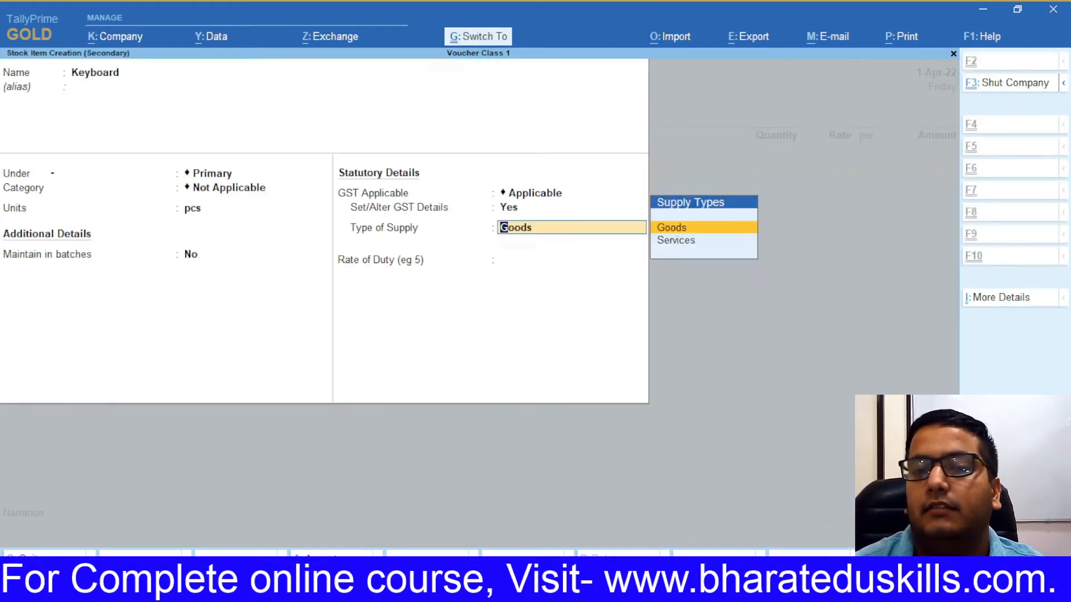
Step: Save the Keyboard stock item and enter a quantity of 10 pcs for it on the sales voucher
key("ctrl+a")
type("0")
key("Return")
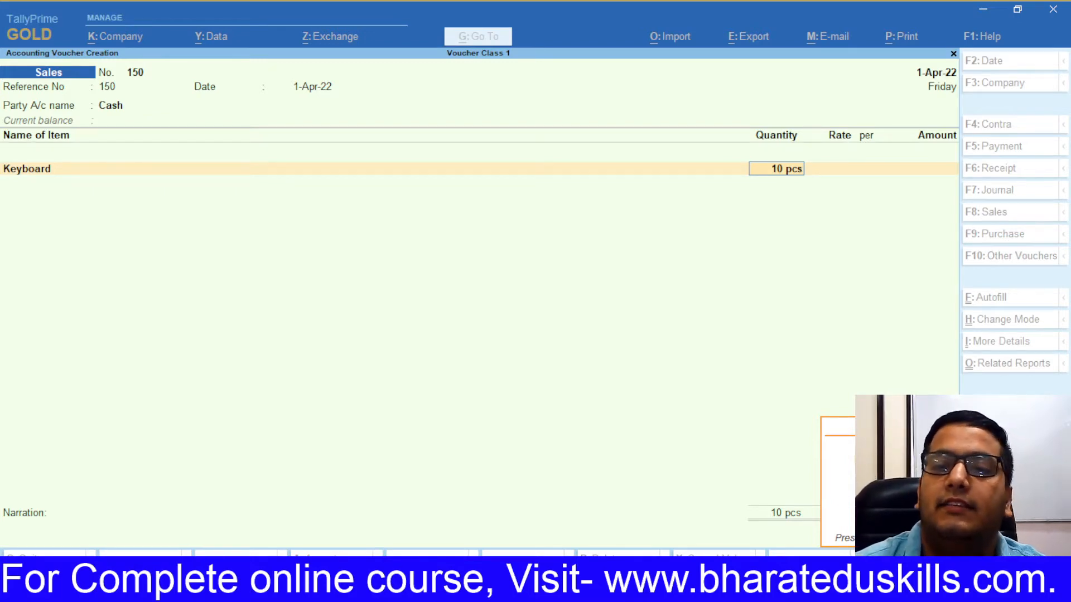
Step: Enter a rate of 600 per pcs for the Keyboard item and accept its amount on the sales voucher
key("Return")
type("600")
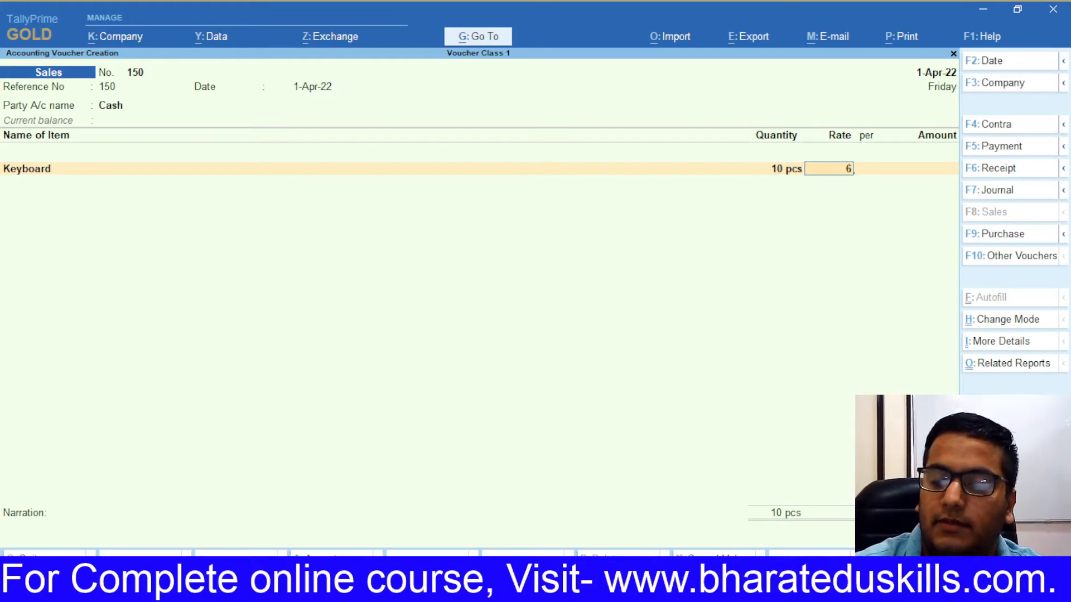
key("Return")
key("Return")
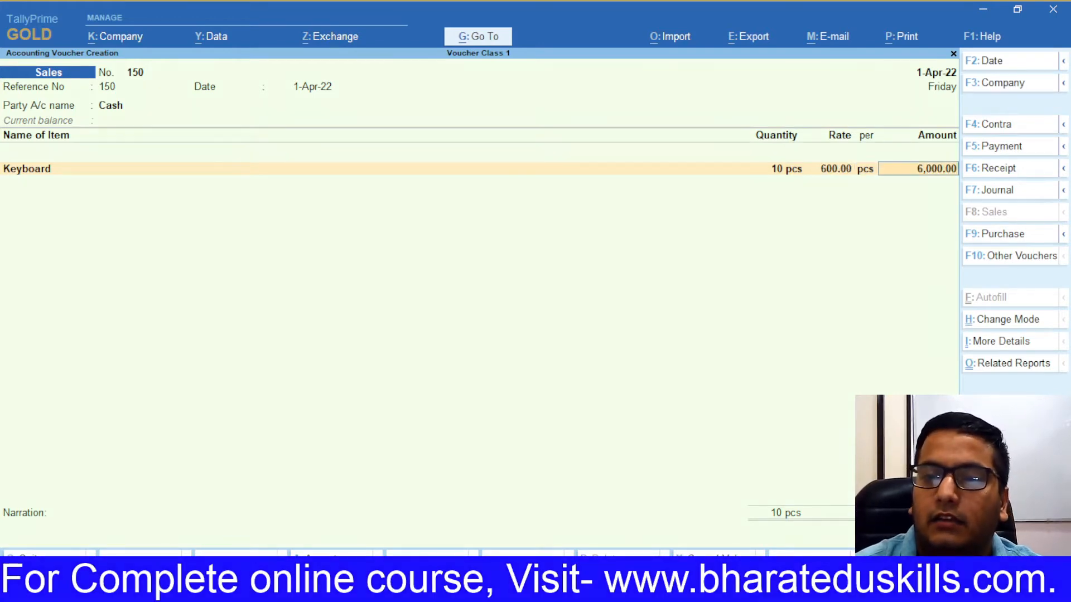
key("Return")
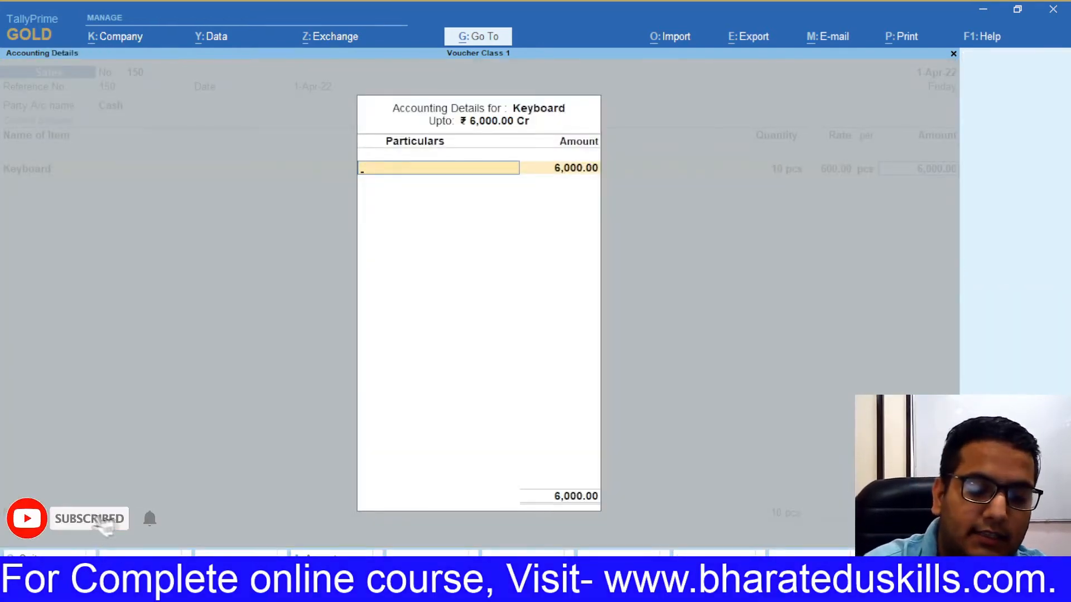
Step: Start a new ledger for the item's accounting allocation, named Sales Gst and grouped under Sales Accounts
key("alt+c")
type("Sales Gst")
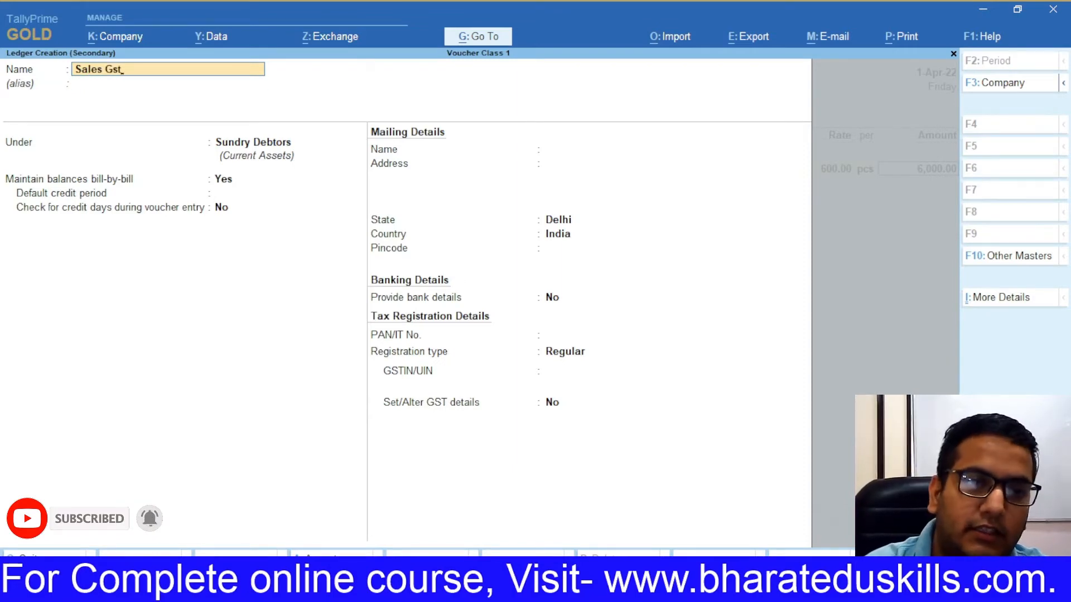
key("Return")
key("BackSpace")
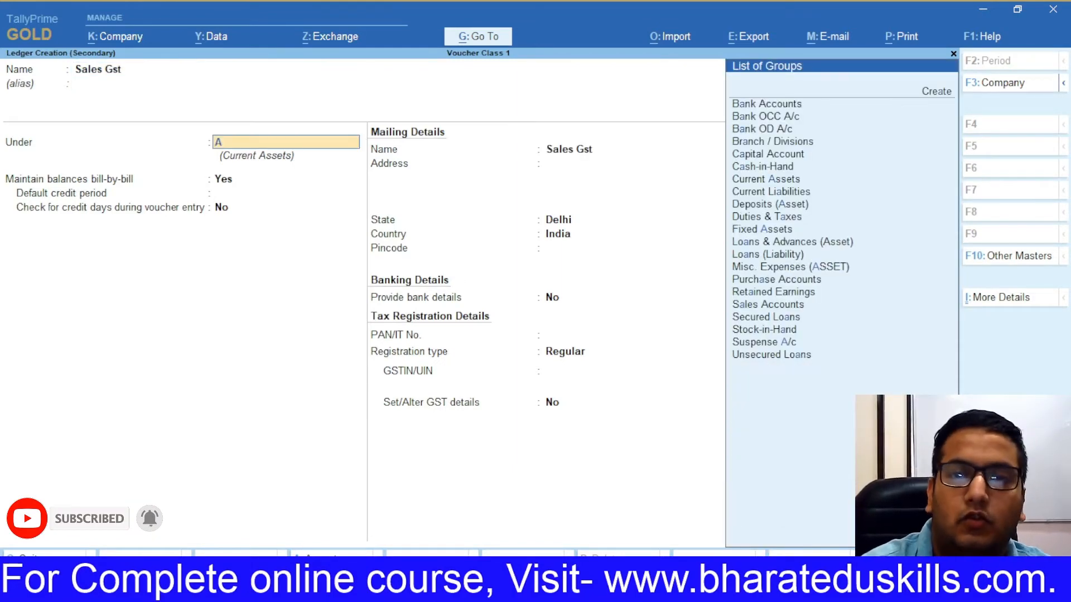
type("Sa")
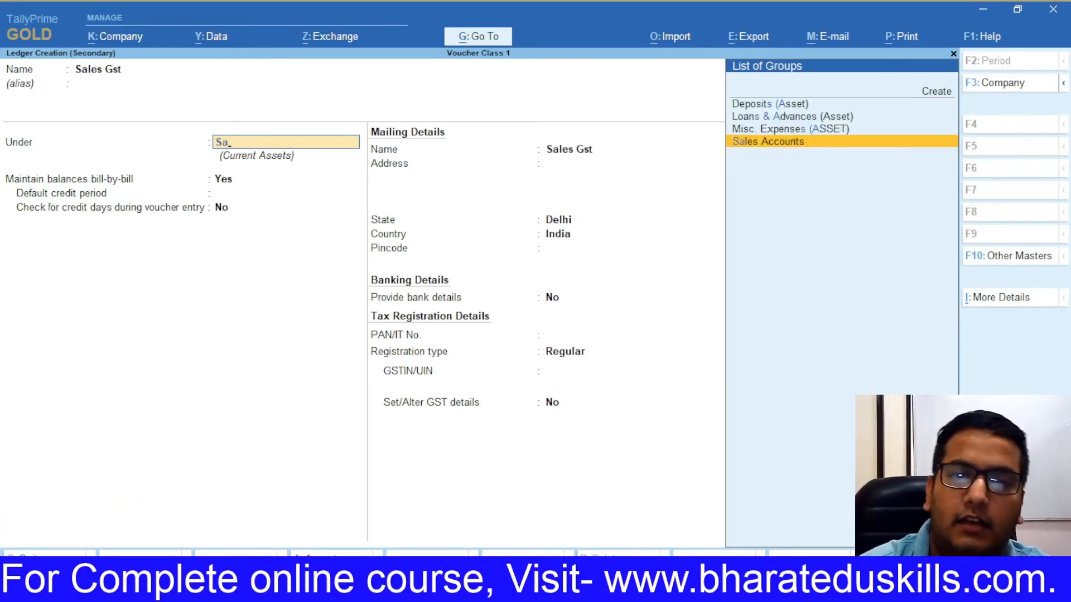
key("Return")
Step: Save the Sales Gst ledger and allocate the Keyboard item's full amount to it
key("Return")
key("Return")
key("Return")
key("Up")
key("Return")
key("ctrl+a")
key("Return")
key("Return")
key("Return")
key("Return")
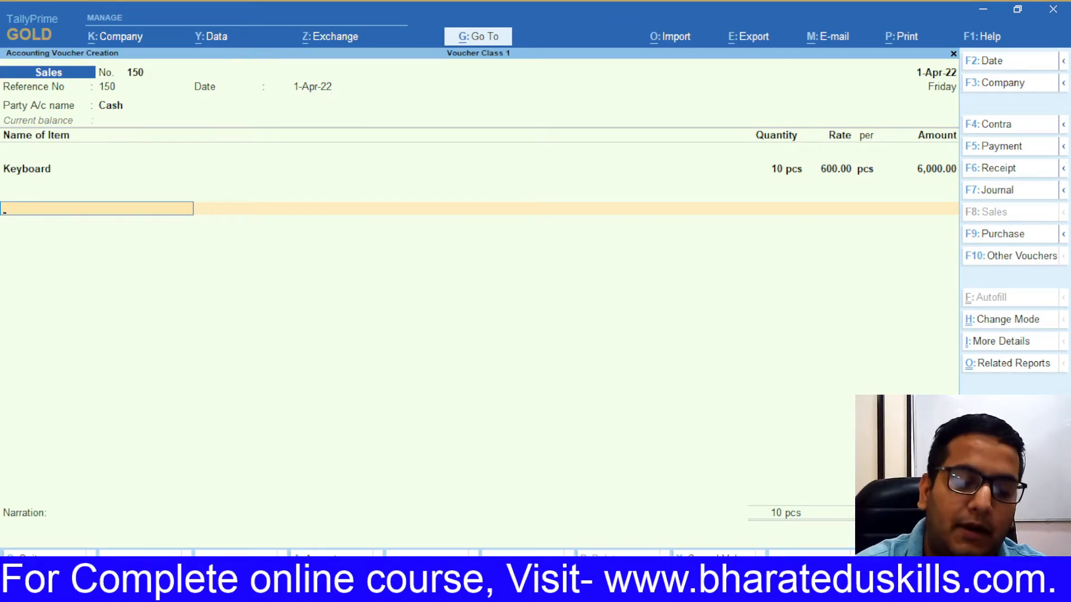
Step: Start a new ledger from the voucher, named Output Cgst and grouped under Duties & Taxes
key("alt+c")
type("Output")
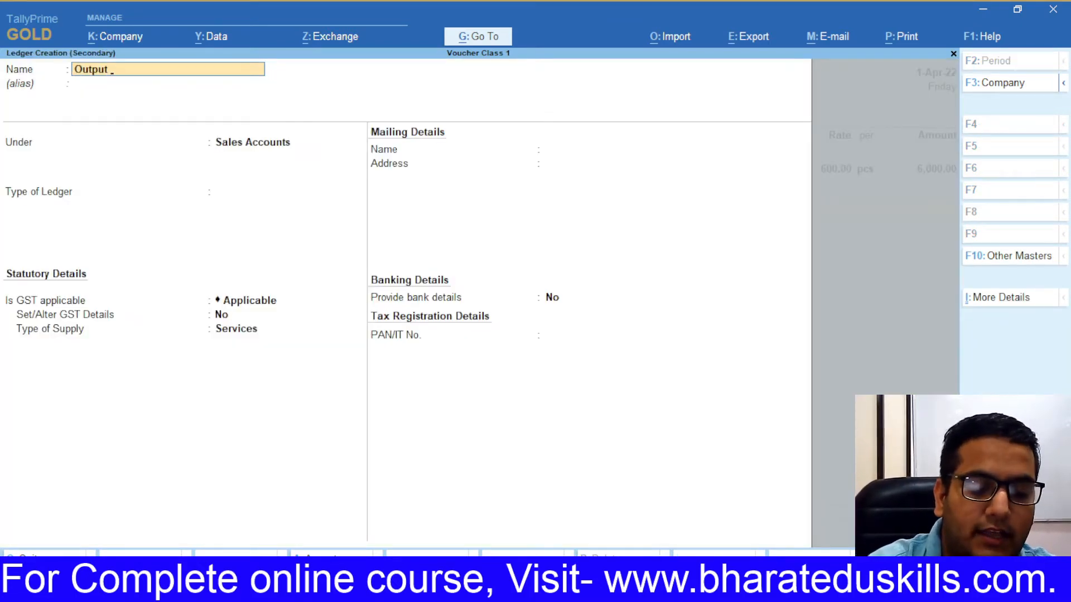
type(" cgst")
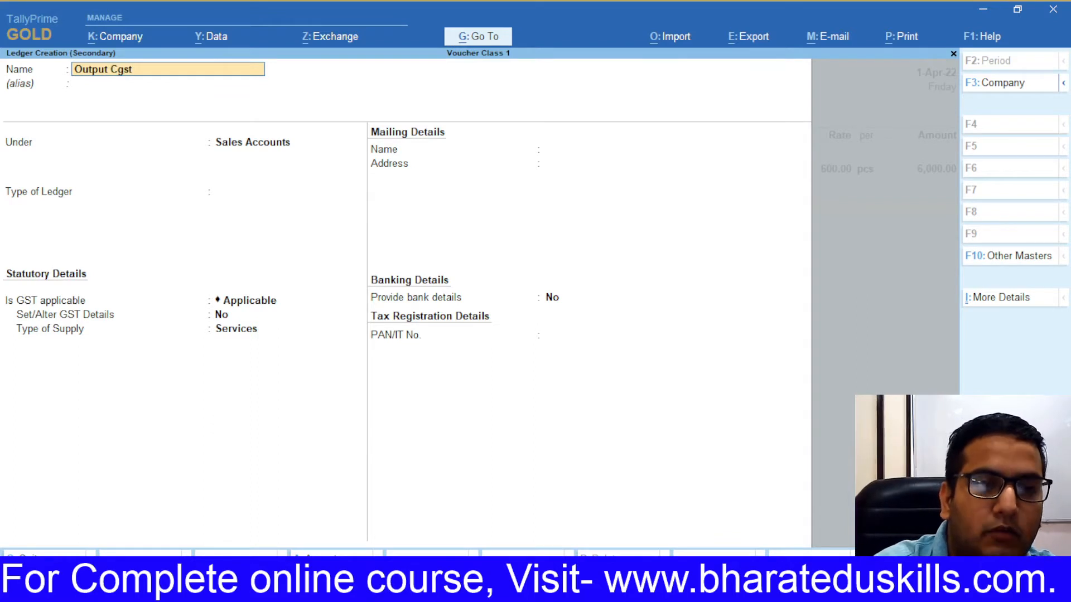
key("Return")
key("Return")
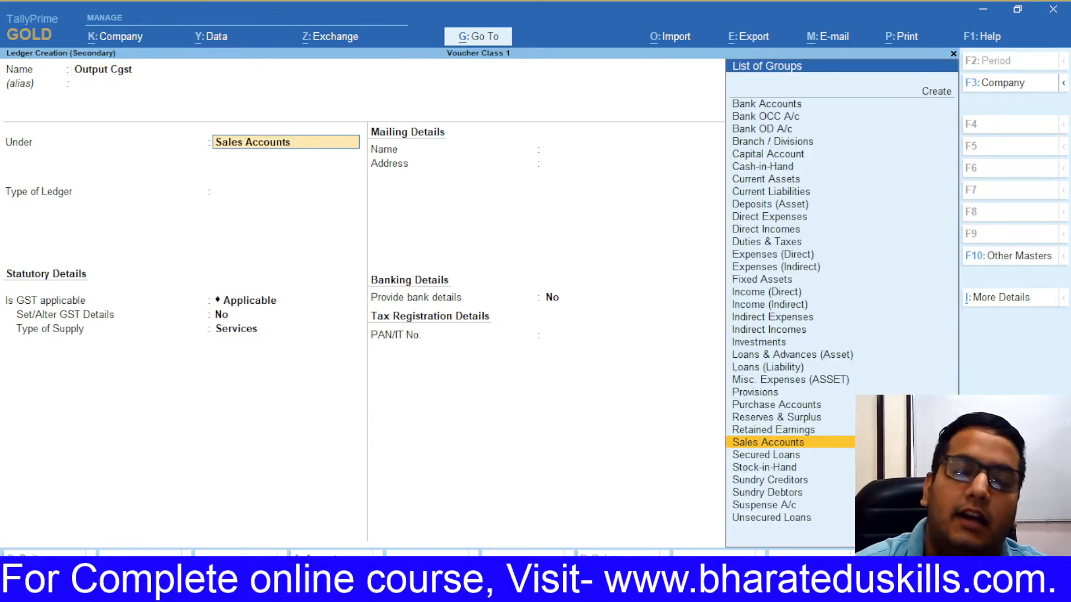
type("Du")
key("Return")
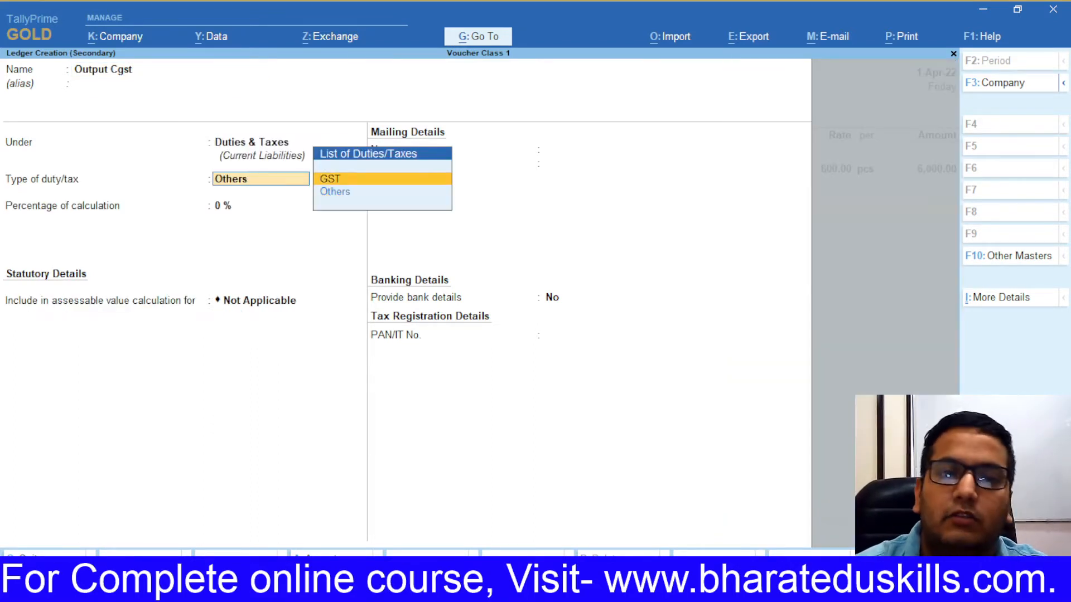
Step: Set the Output Cgst ledger's duty type to GST, tax type to Central Tax and rounding method to Not Applicable, and save it
key("Up")
key("Return")
key("Return")
key("Return")
key("Return")
key("Return")
key("Return")
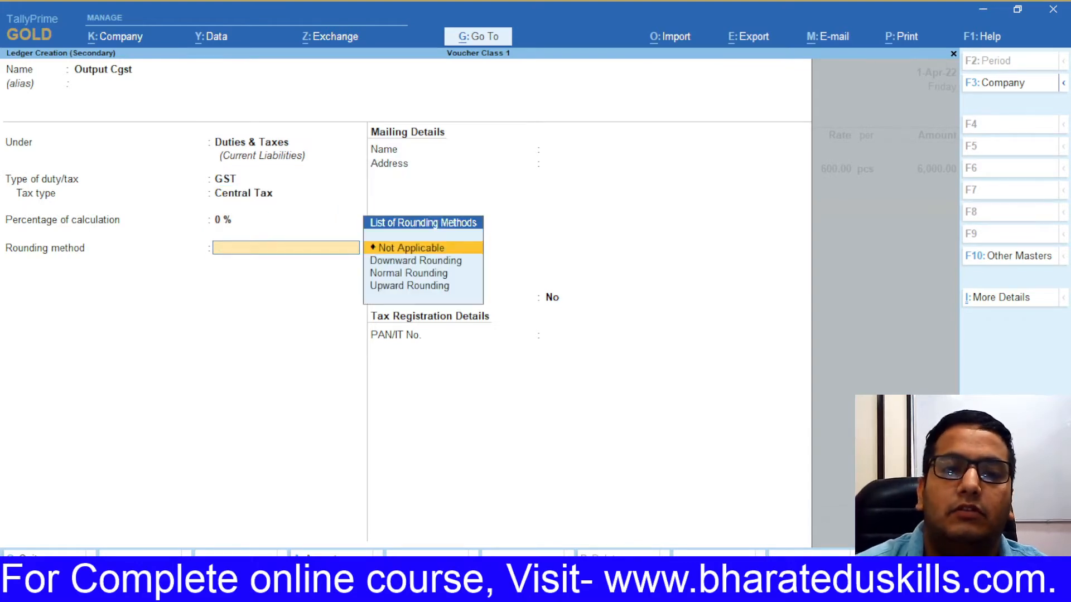
key("Return")
key("Return")
Step: Start creating another tax ledger from the voucher and enter Output as the beginning of its name
key("alt+c")
type("Outp")
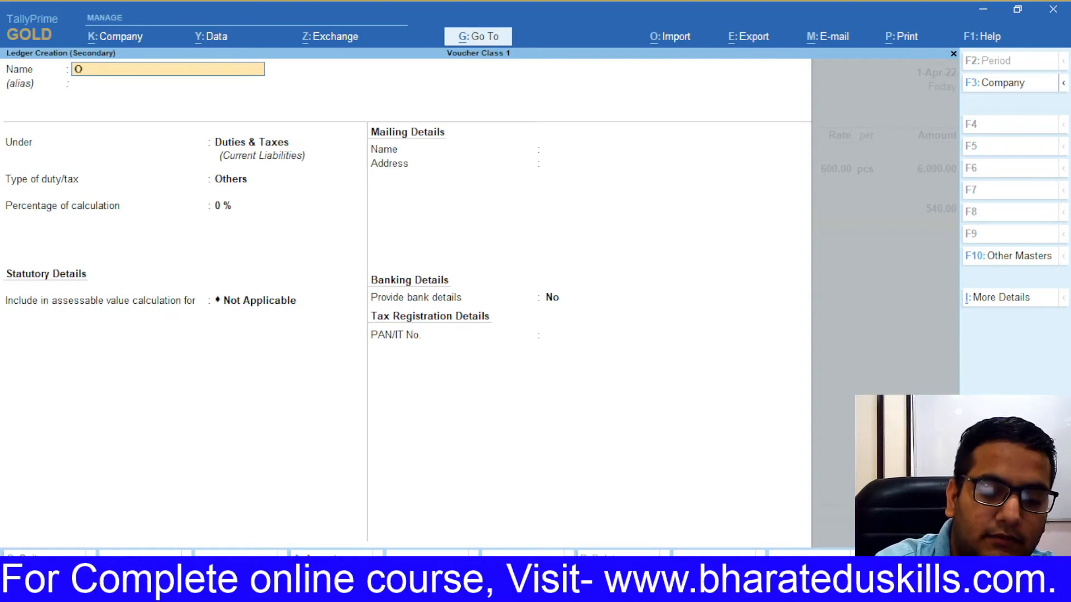
type("ut")
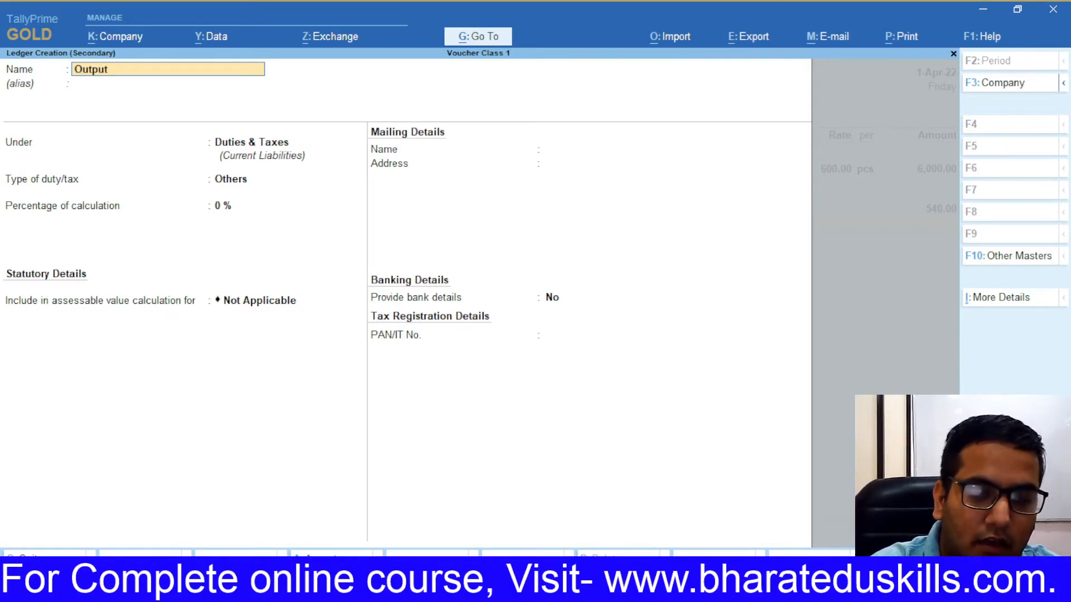
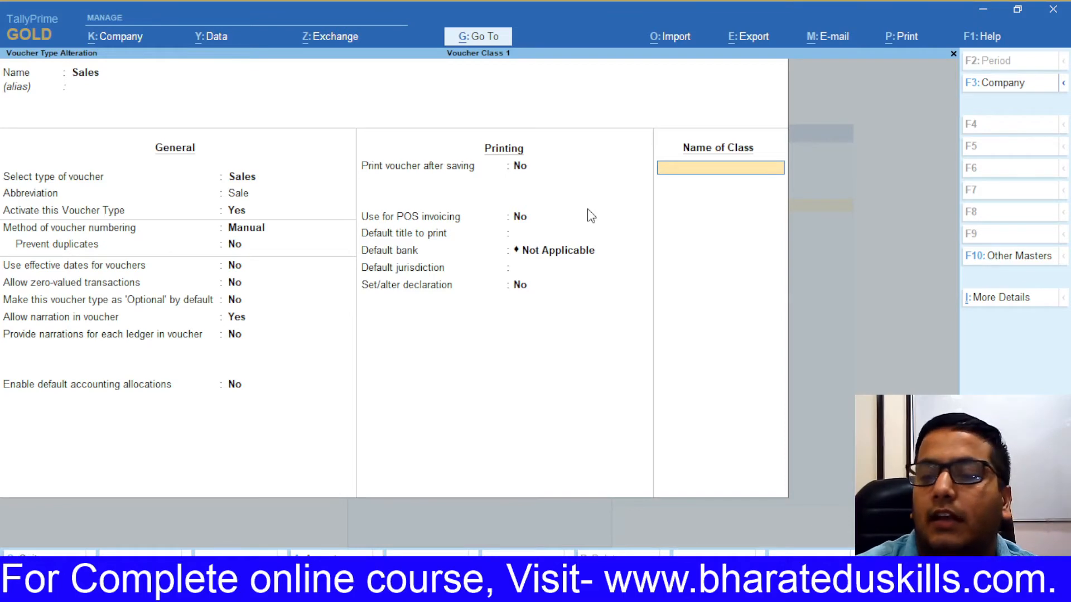
Step: Add a class named Sales Gst to the Sales voucher type and exclude no groups from it
type("Sales Gst")
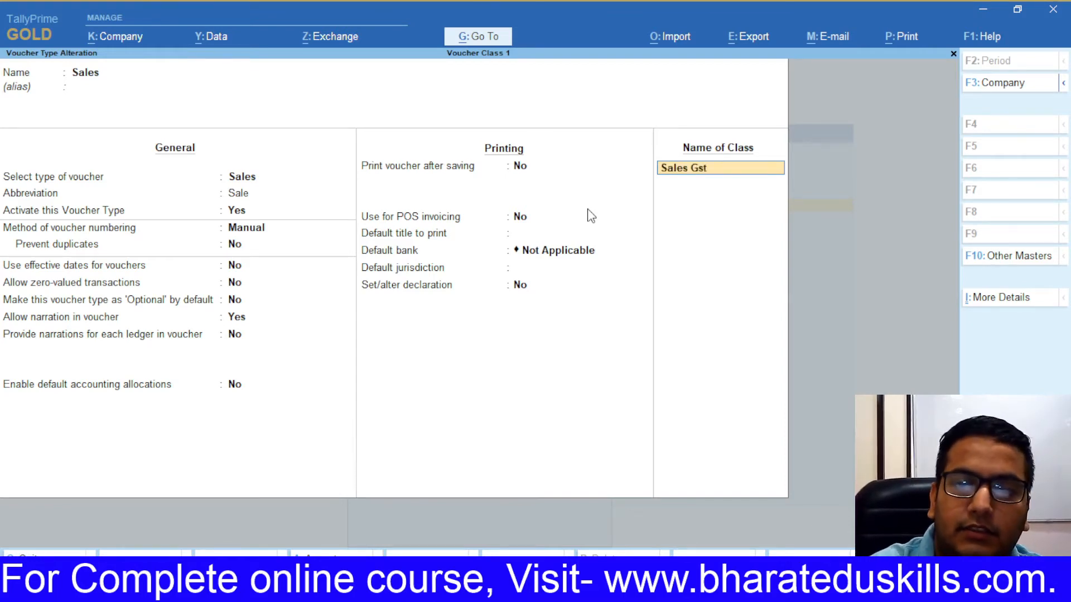
key("Return")
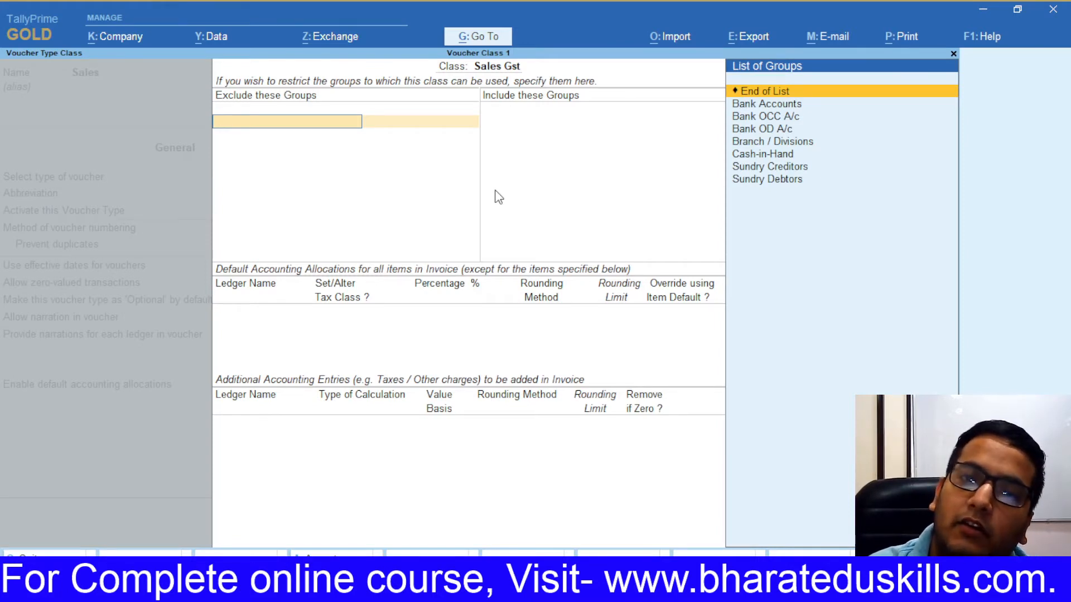
key("Return")
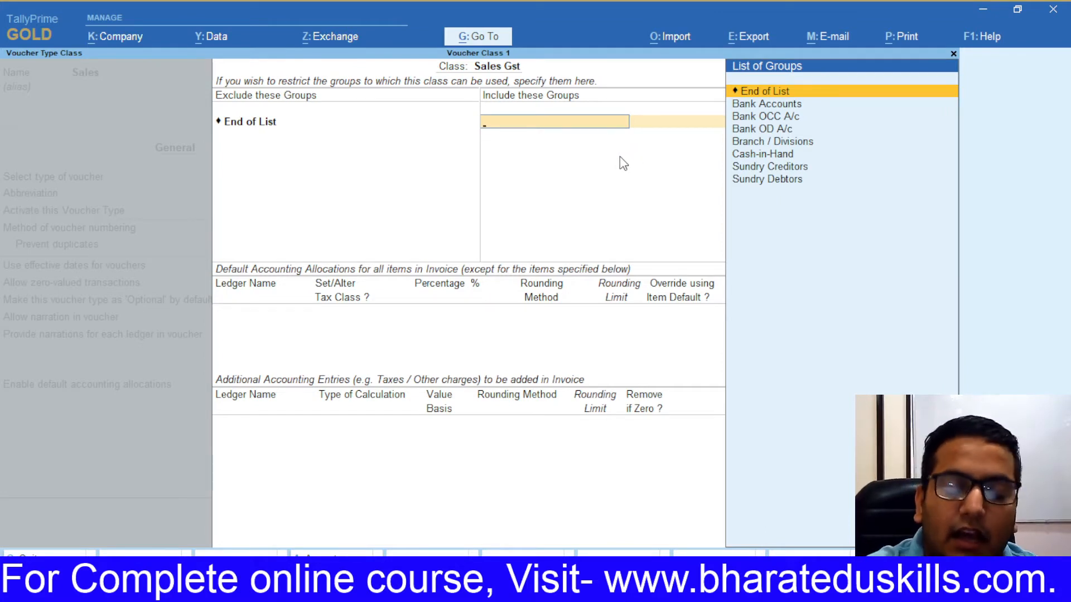
Step: Include the Sundry Debtors and Cash-in-Hand groups in the Sales Gst voucher class
type("Su")
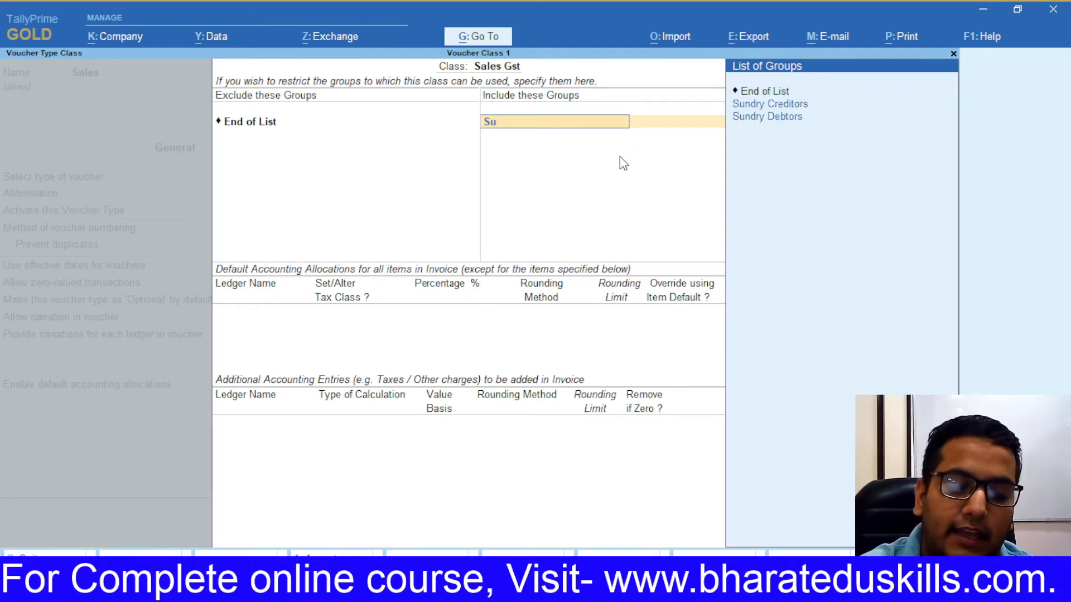
type("n")
key("Down")
key("Return")
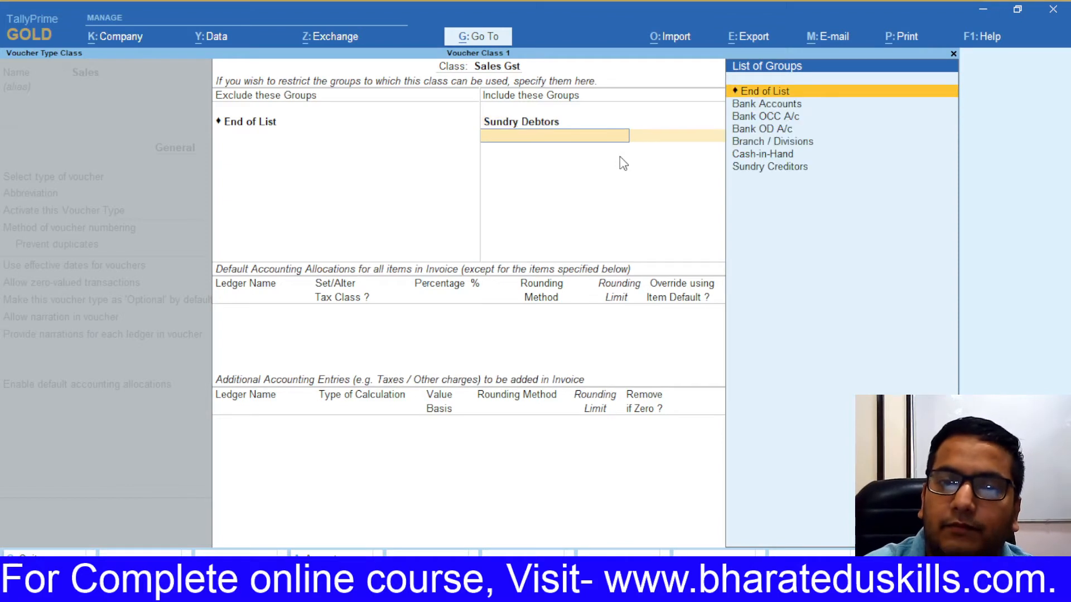
type("Cash-in-Hand")
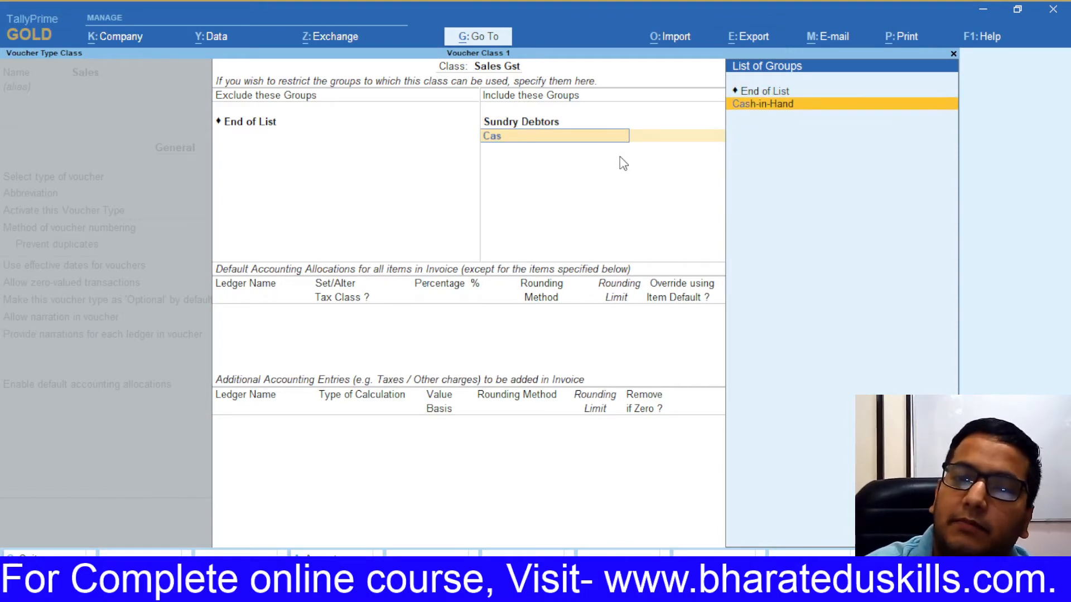
key("Return")
key("Return")
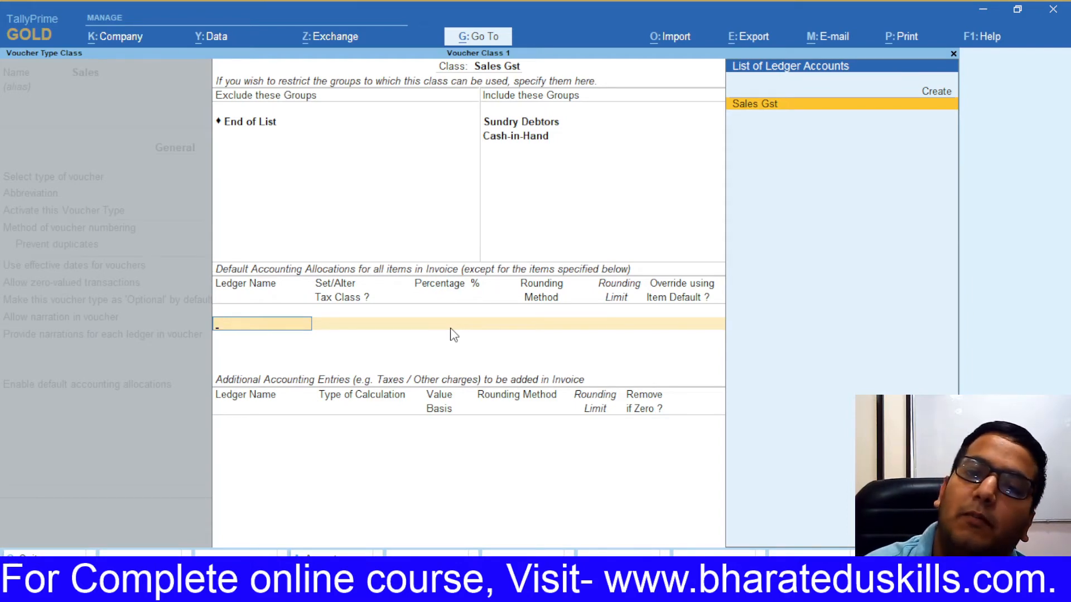
Step: Set Sales Gst as the class's default accounting allocation ledger at 100%, with tax class alteration and item default override at No
key("Return")
key("Return")
key("Return")
key("Return")
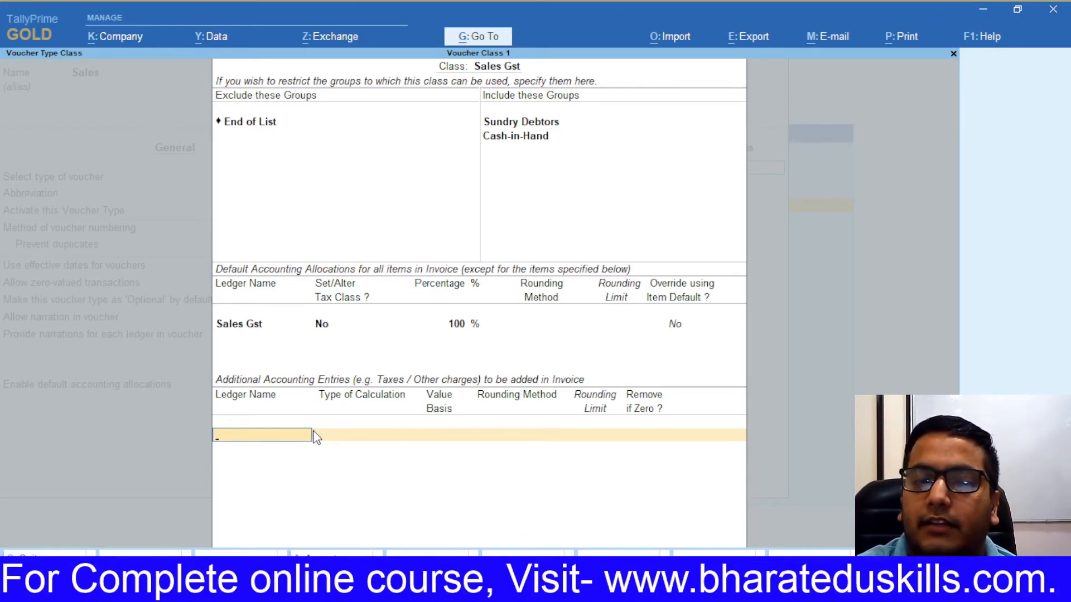
Step: Add the Output Cgst and Output Sgst ledgers as additional accounting entries of the class, both removed if zero
type("Ou")
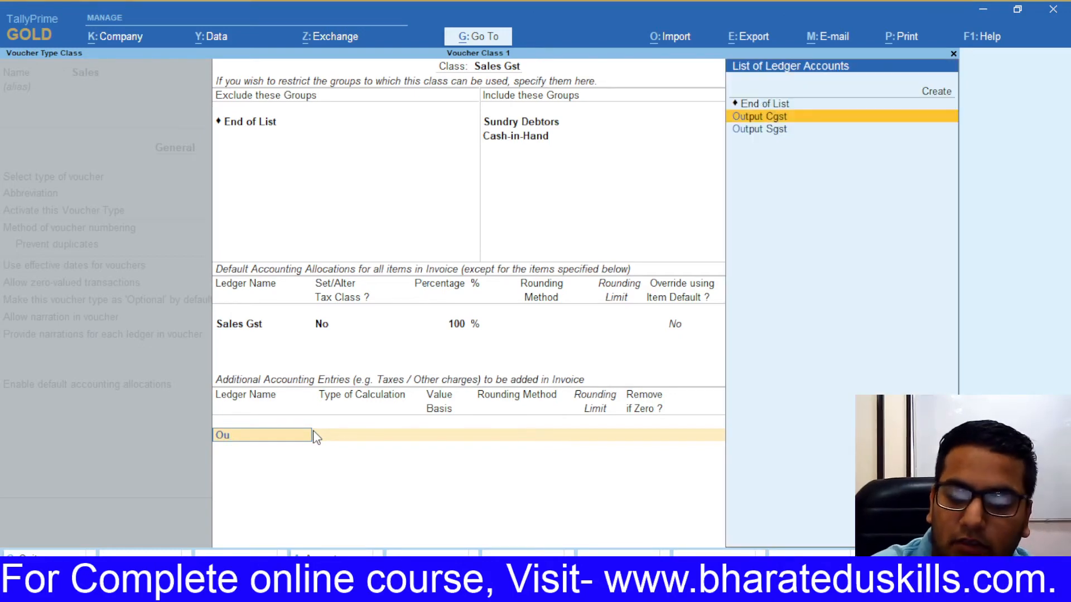
key("Down")
key("Up")
key("Return")
key("Return")
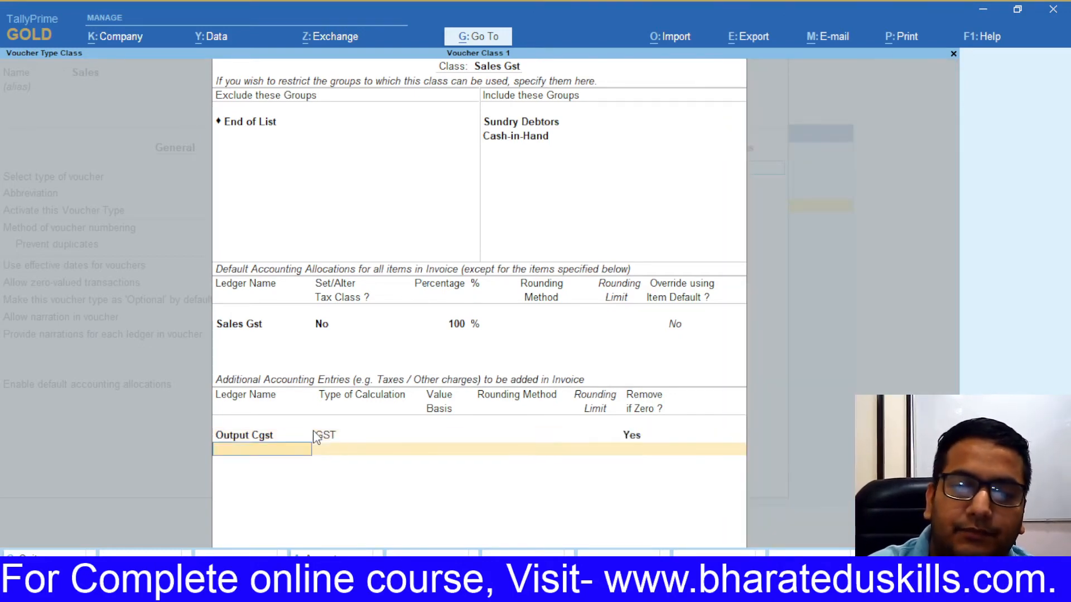
type("Ou")
key("Down")
key("Down")
key("Return")
key("Return")
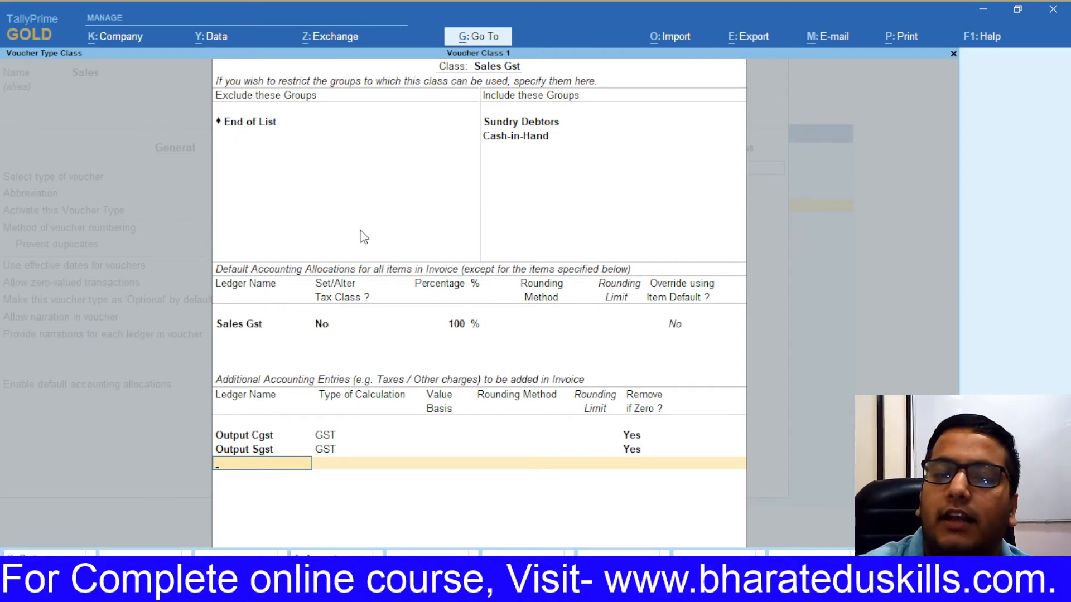
Step: Start a new ledger from the class's additional entries, named Output Igst and grouped under Duties & Taxes
key("alt+c")
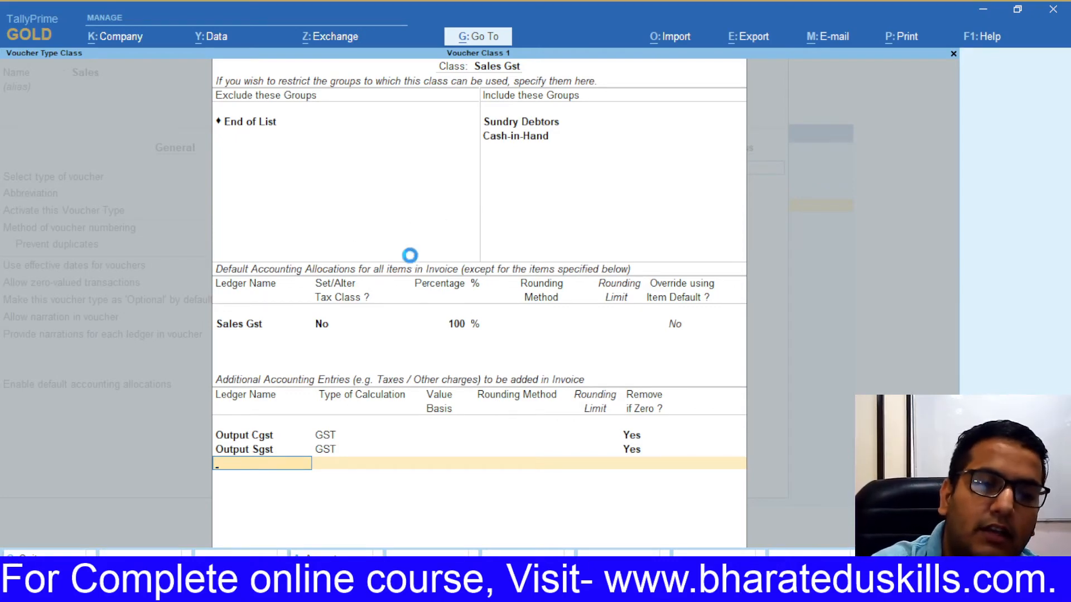
type("Out")
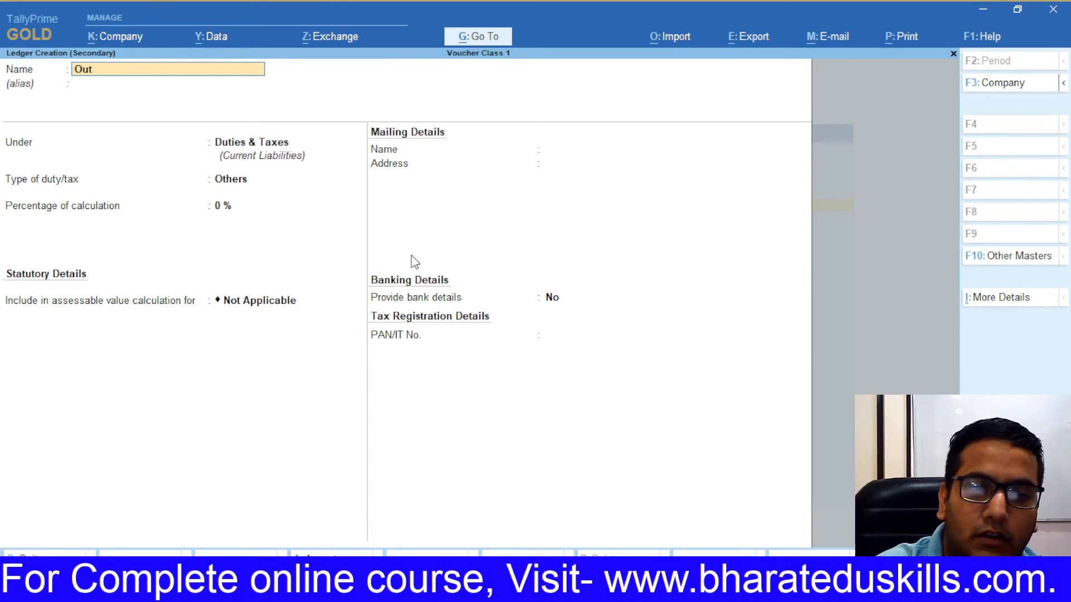
type("p")
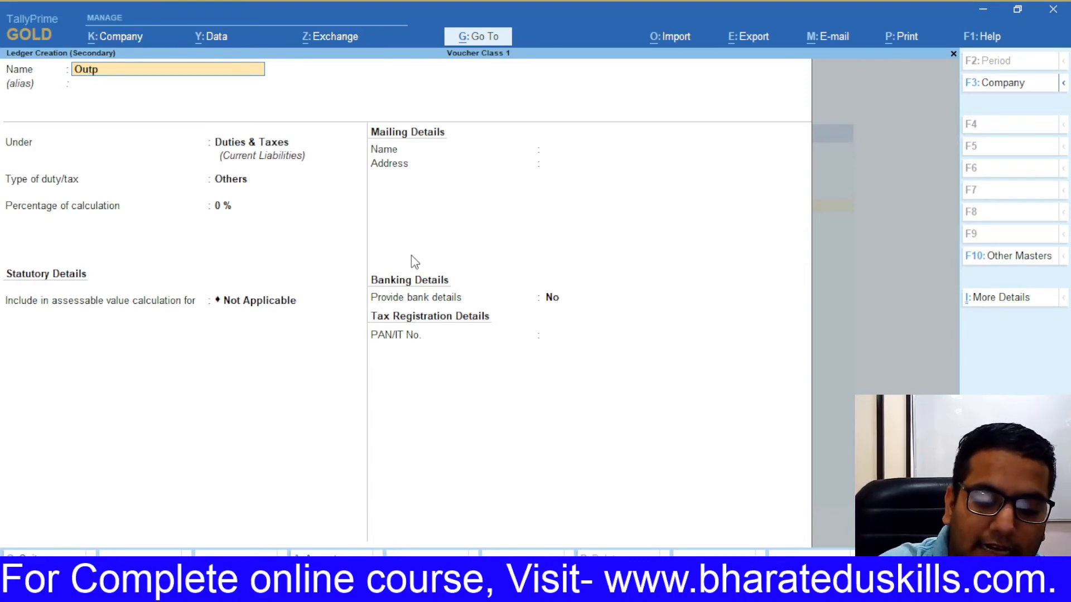
type("ut igst")
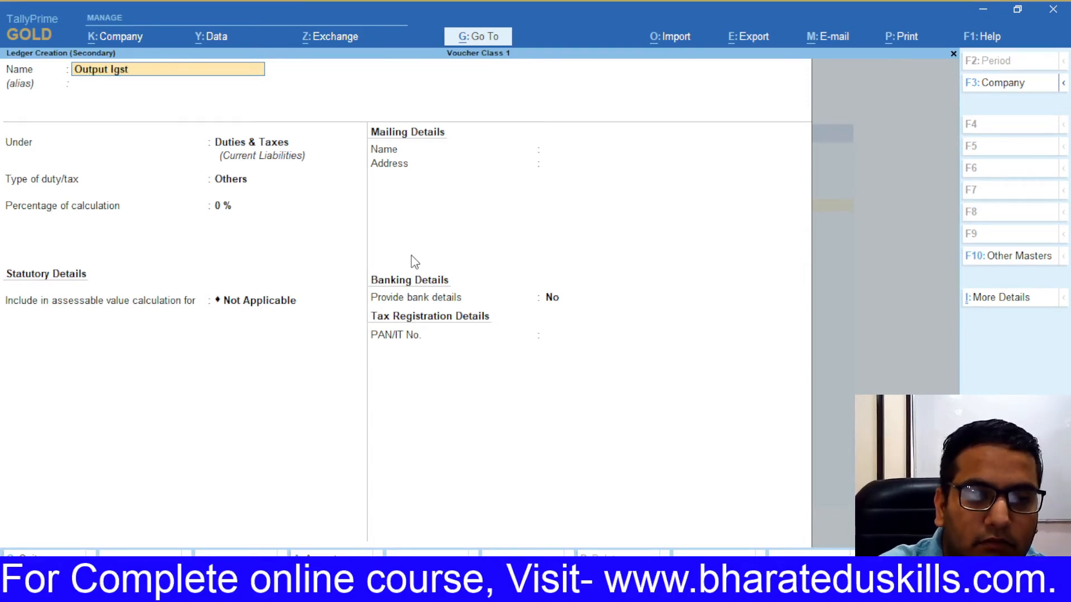
key("Return")
key("Return")
key("Return")
Step: Set Output Igst to duty type GST and tax type Integrated Tax, save it, and add it to the class with removal if zero
key("Up")
key("Return")
key("Down")
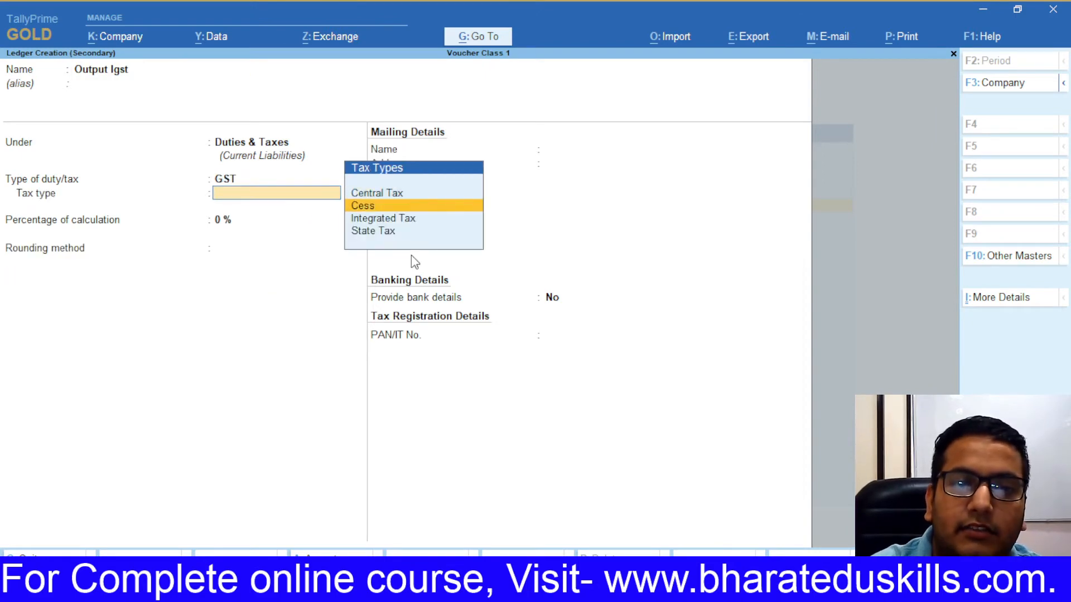
key("Down")
key("Return")
key("ctrl+a")
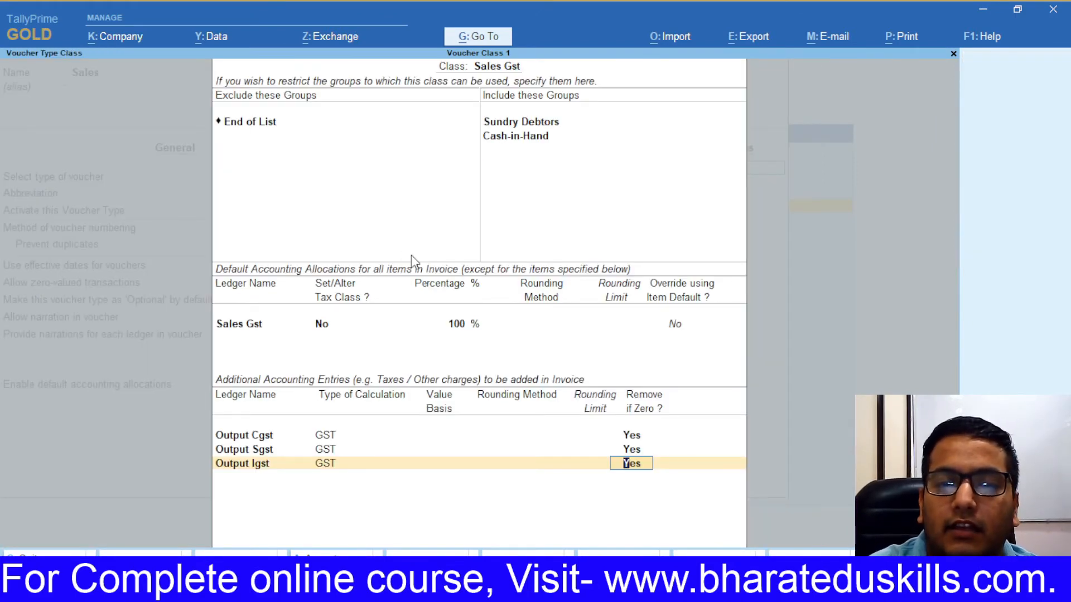
key("Return")
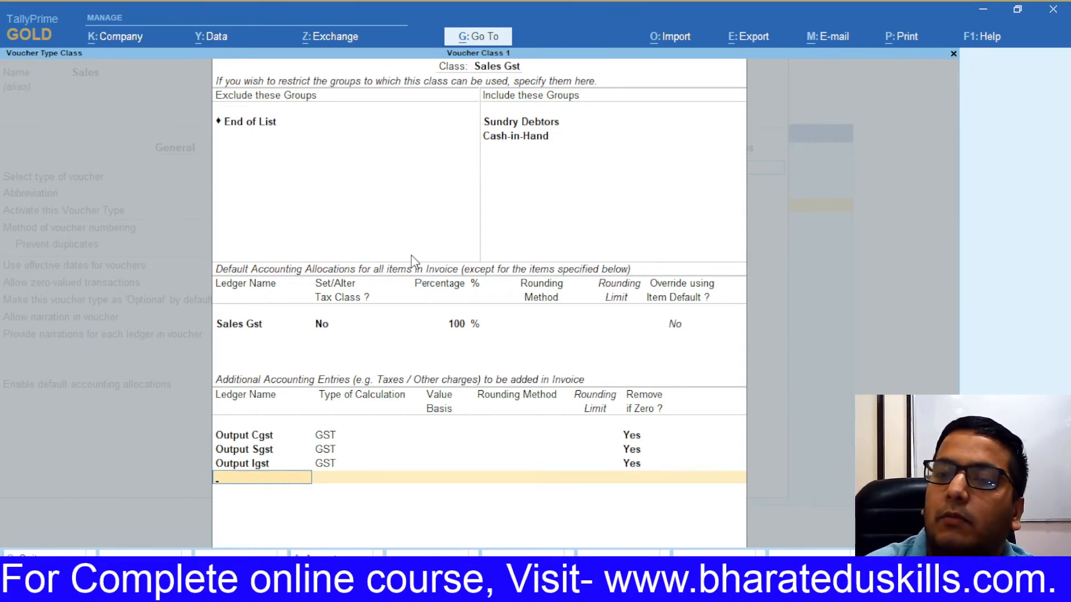
Step: Start a new ledger from the class's additional entries, named Round Off and grouped under Indirect Expenses
key("alt+c")
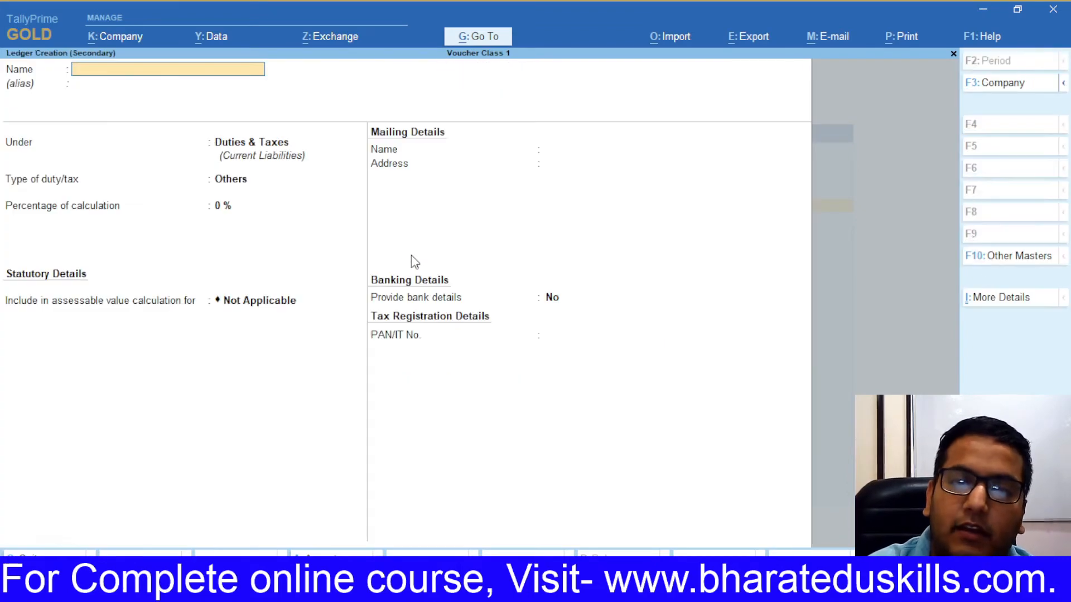
type("Roubd")
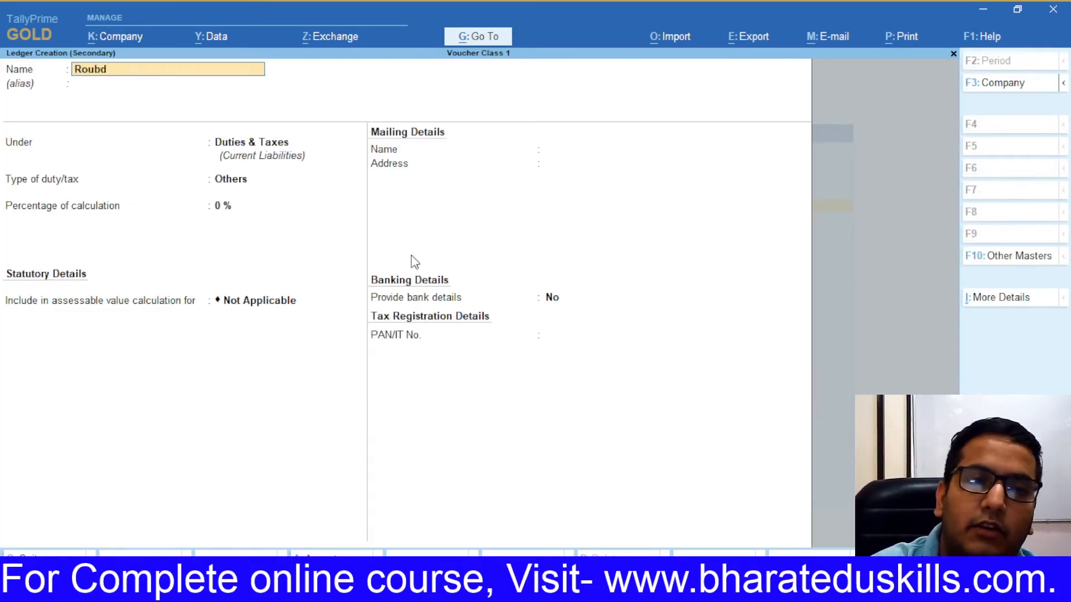
type("=")
key("BackSpace")
key("BackSpace")
key("BackSpace")
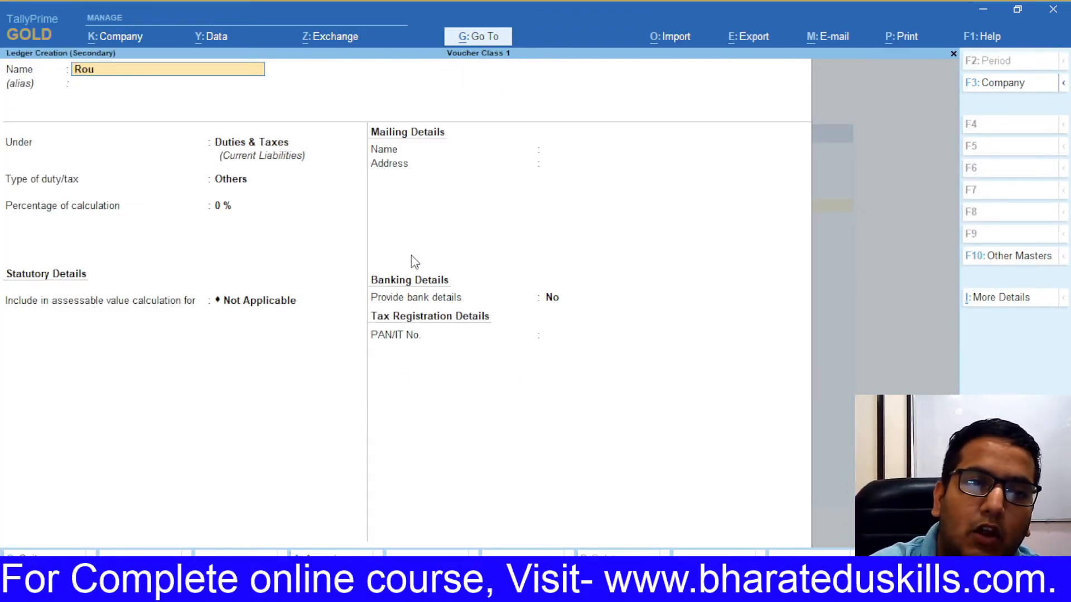
type("nd Off")
key("Return")
type("ind")
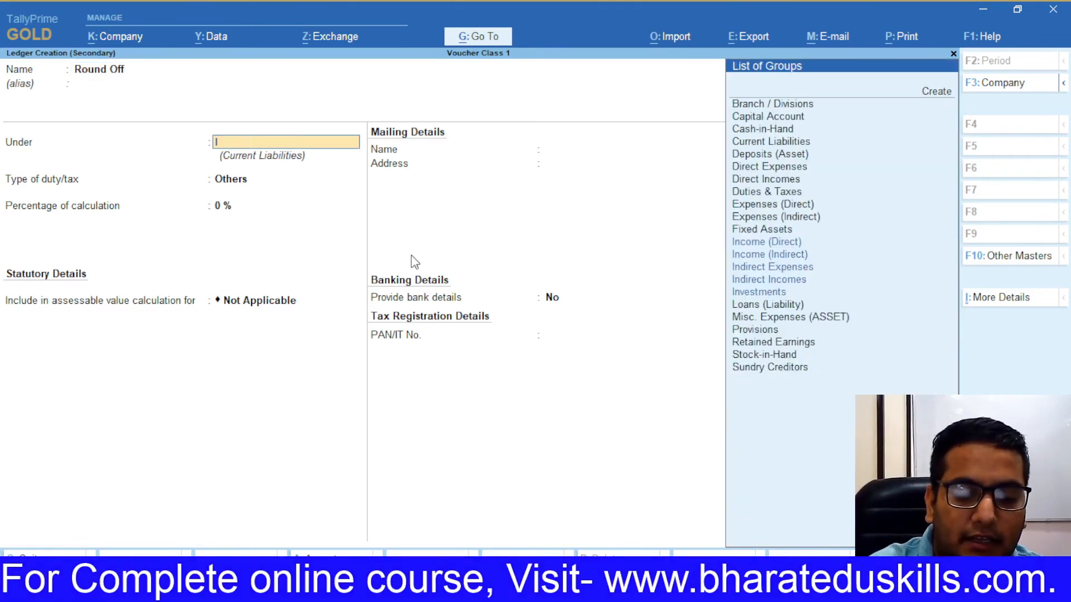
key("Down")
key("Down")
key("Return")
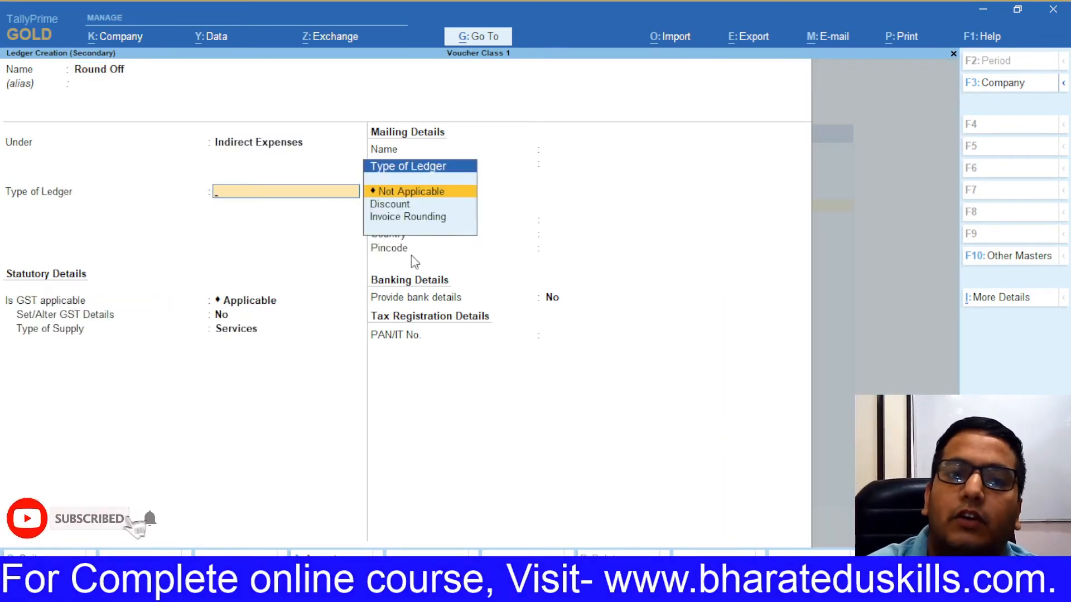
Step: Set the Round Off ledger's type to Invoice Rounding with Normal Rounding, and save it
key("Down")
key("Down")
key("Return")
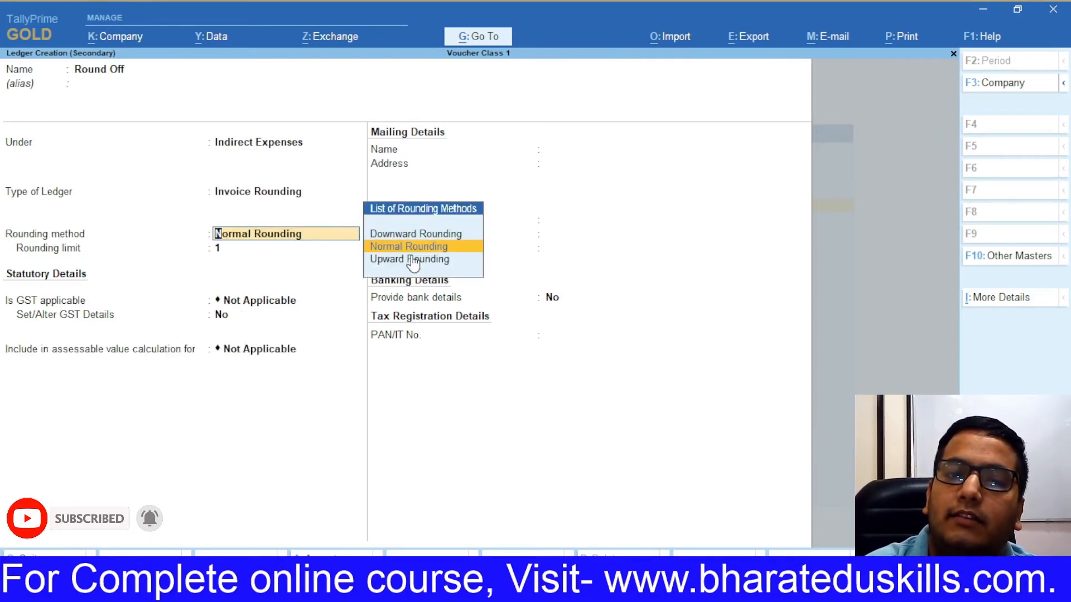
key("Return")
key("ctrl+a")
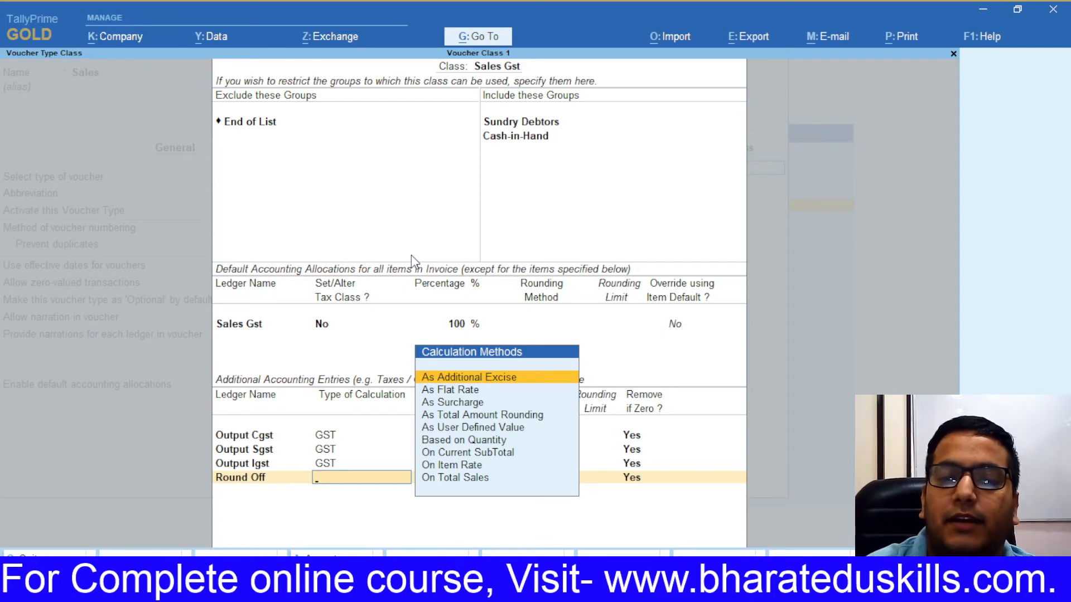
Step: Calculate Round Off On Total Sales with rounding method Not Applicable and removal if zero, then save the class and the Sales voucher type
key("Down")
key("End")
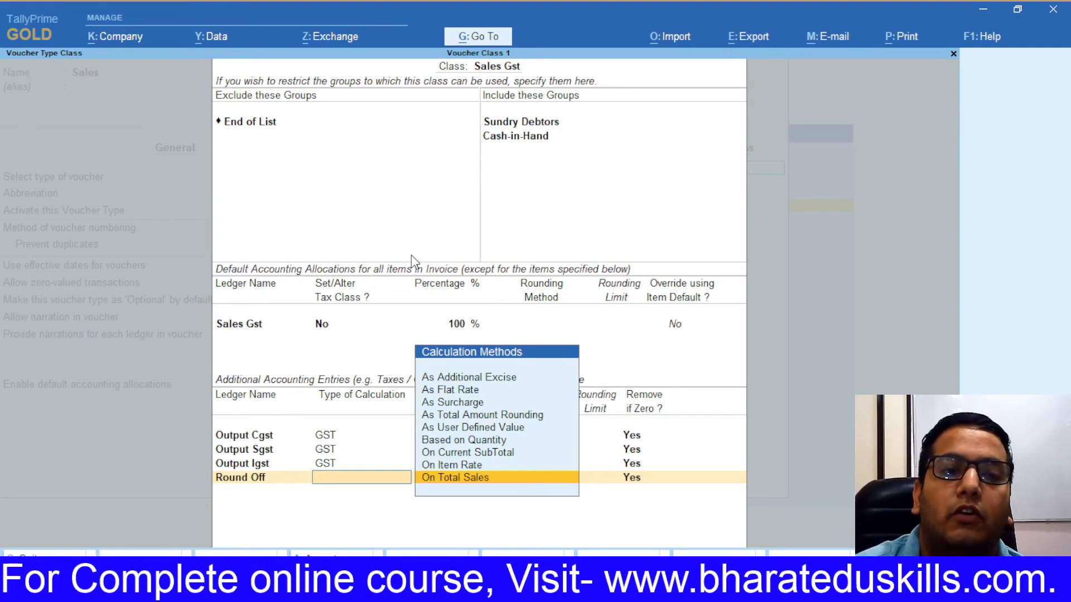
key("Return")
key("Return")
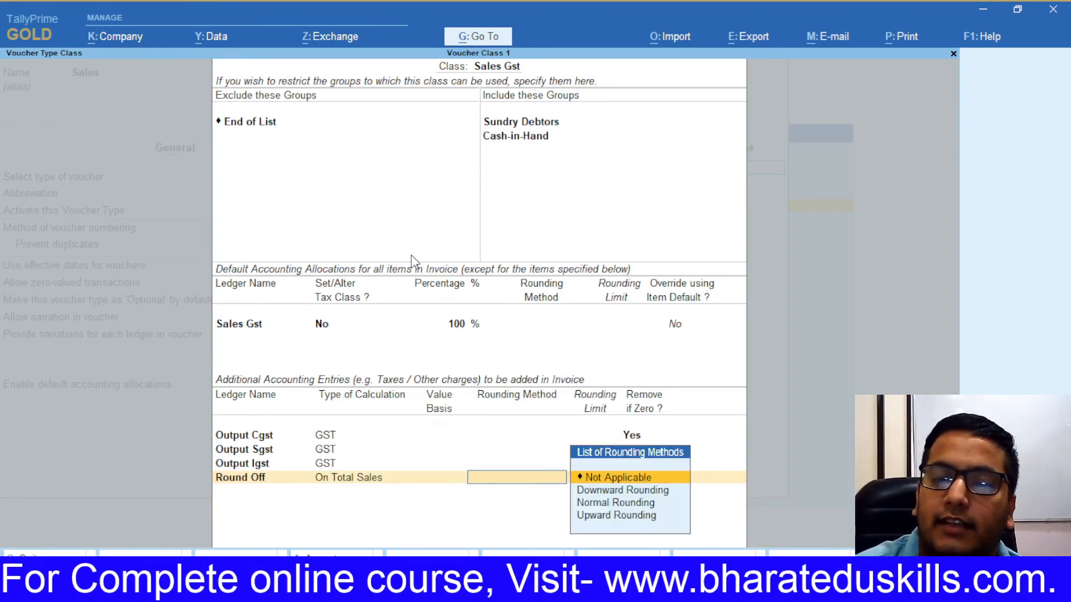
key("Return")
key("Return")
key("Return")
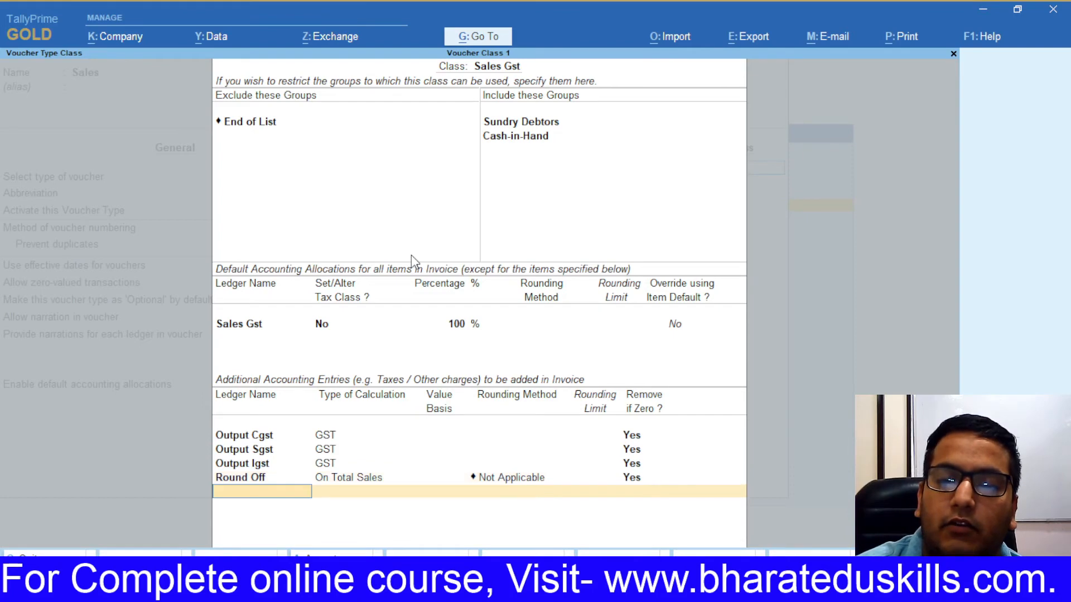
key("Return")
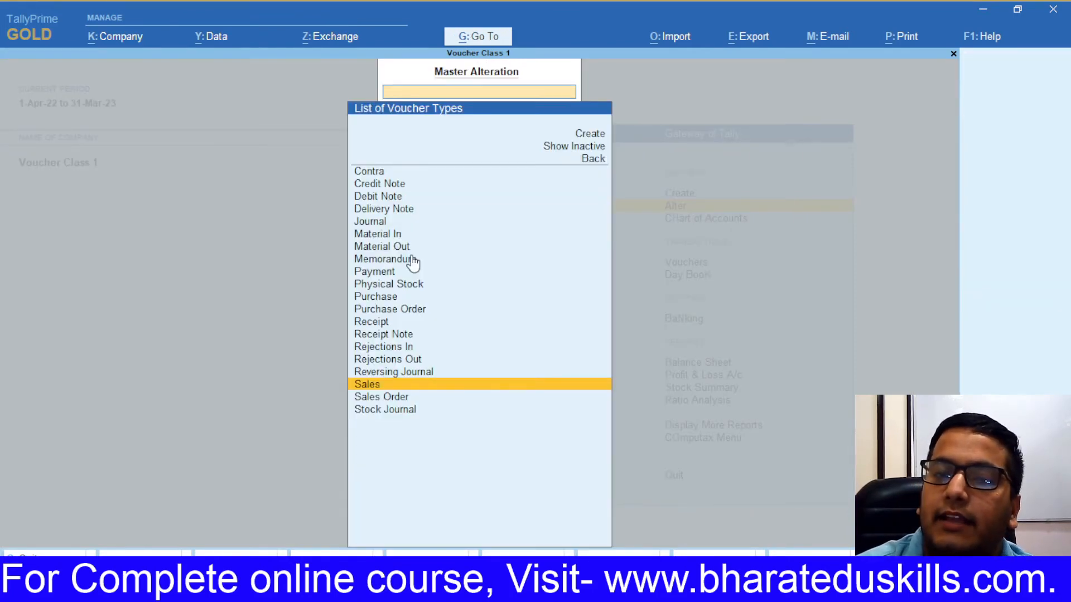
Step: Open a new sales voucher that uses the Sales Gst voucher class
key("Escape")
key("v")
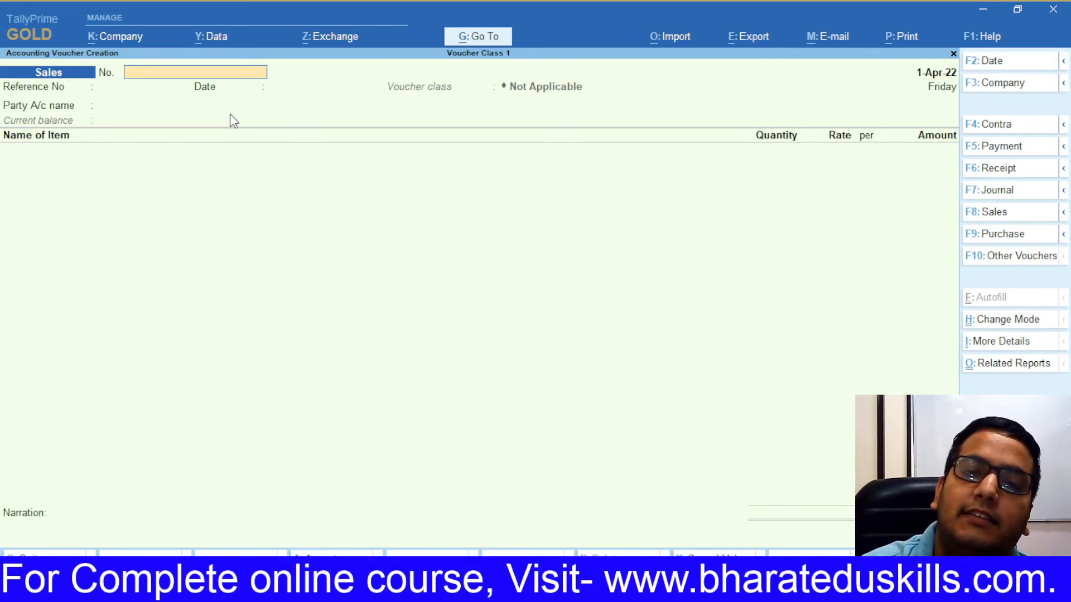
key("F8")
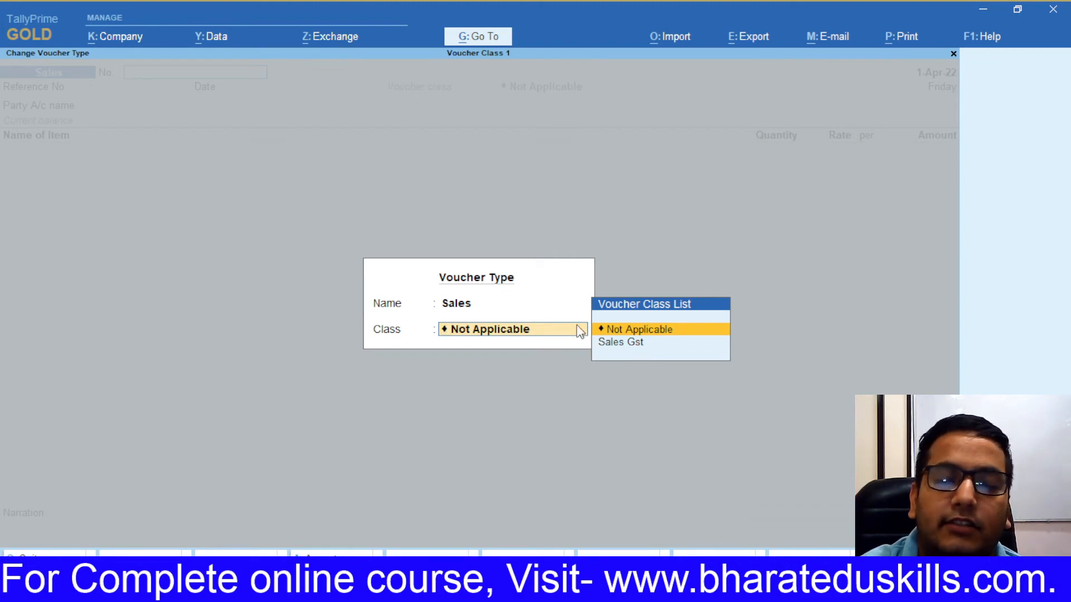
left_click(659, 342)
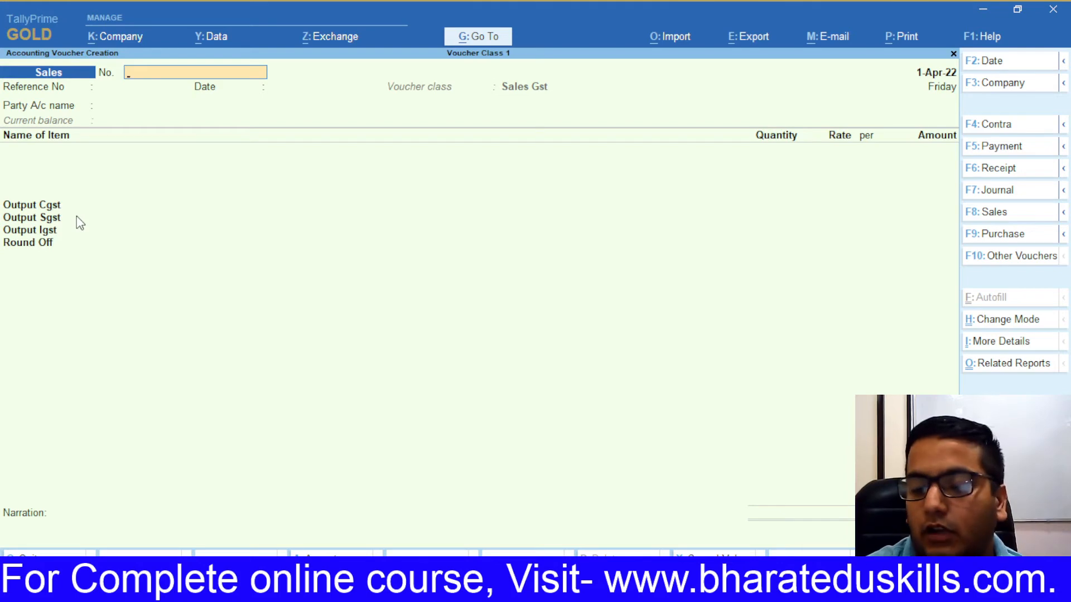
Step: Enter 989 as voucher number and reference number, and set both the voucher date and reference date to 3-Apr-22
type("989")
key("Return")
type("989")
key("Return")
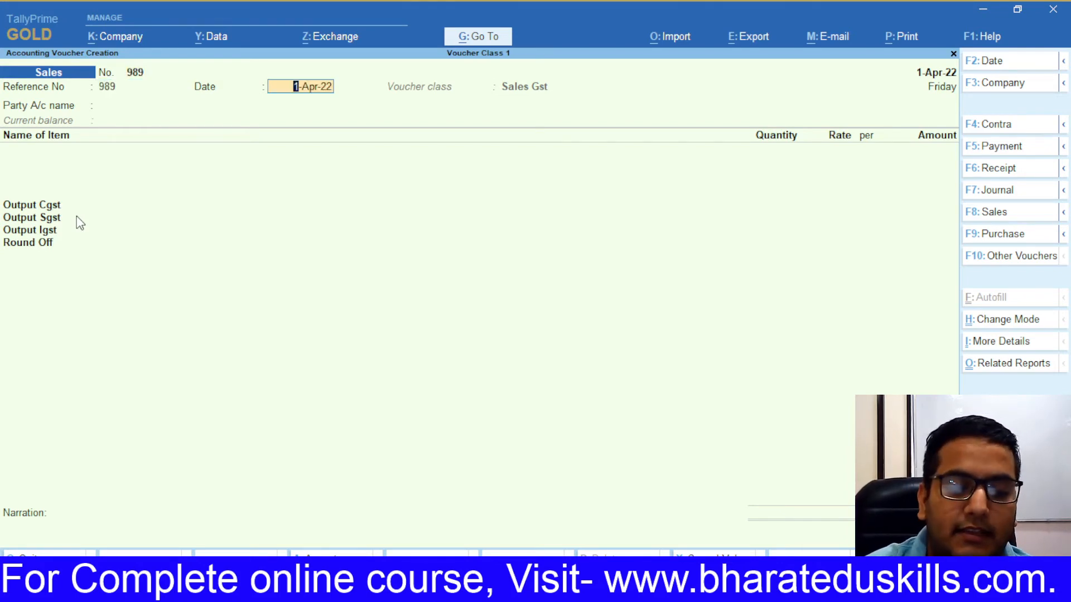
key("F2")
type("3")
key("Return")
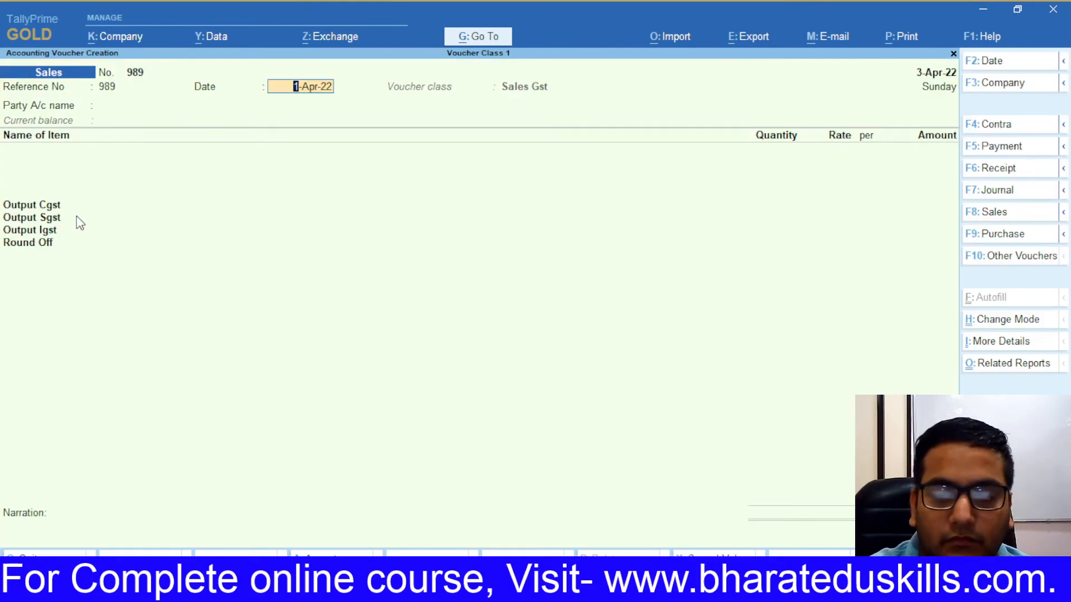
key("Return")
key("BackSpace")
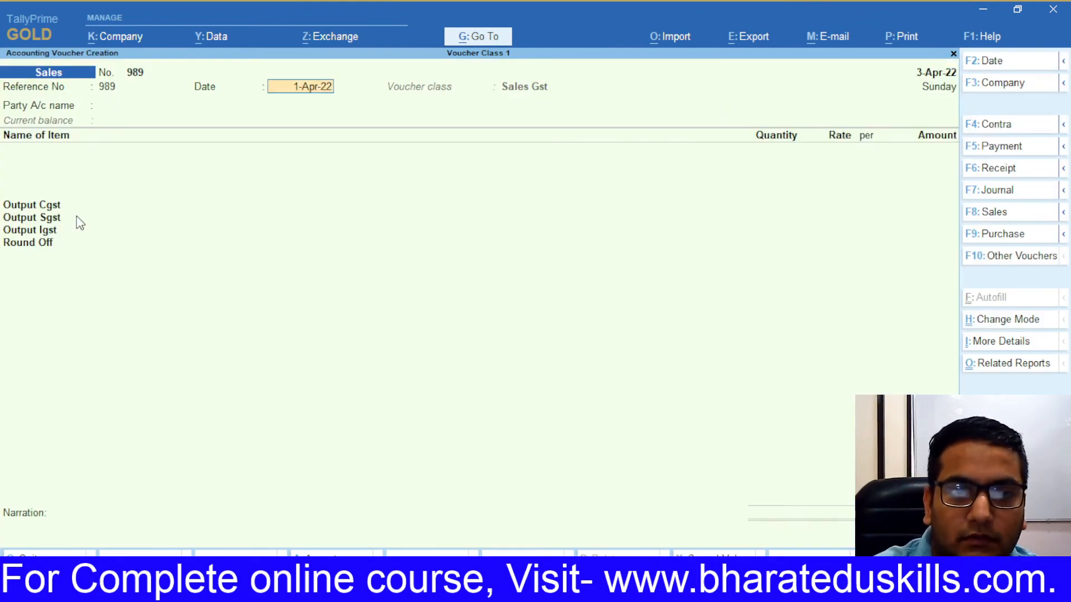
type("3-")
key("Return")
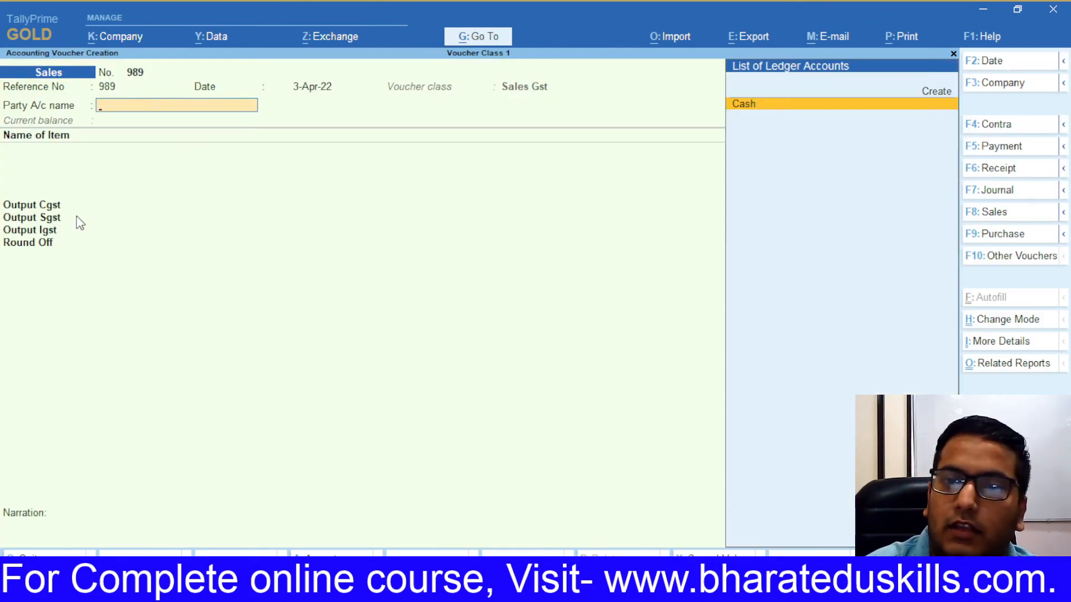
Step: Start a new party ledger from the voucher, named Rk Pvt Ltd and grouped under Sundry Debtors
key("alt+c")
type("Rk [Vt")
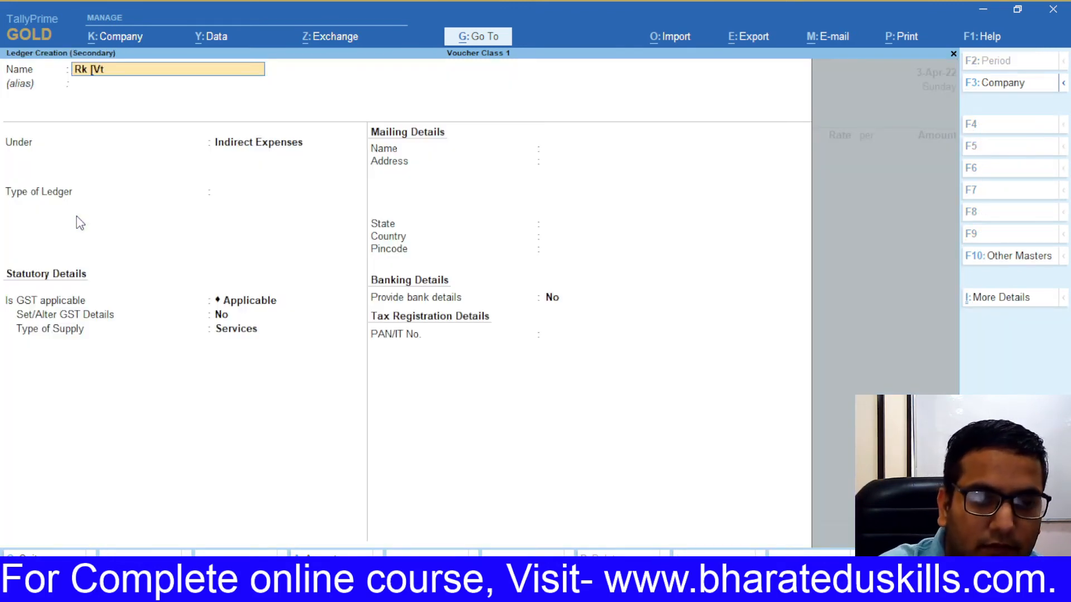
key("BackSpace")
key("BackSpace")
key("BackSpace")
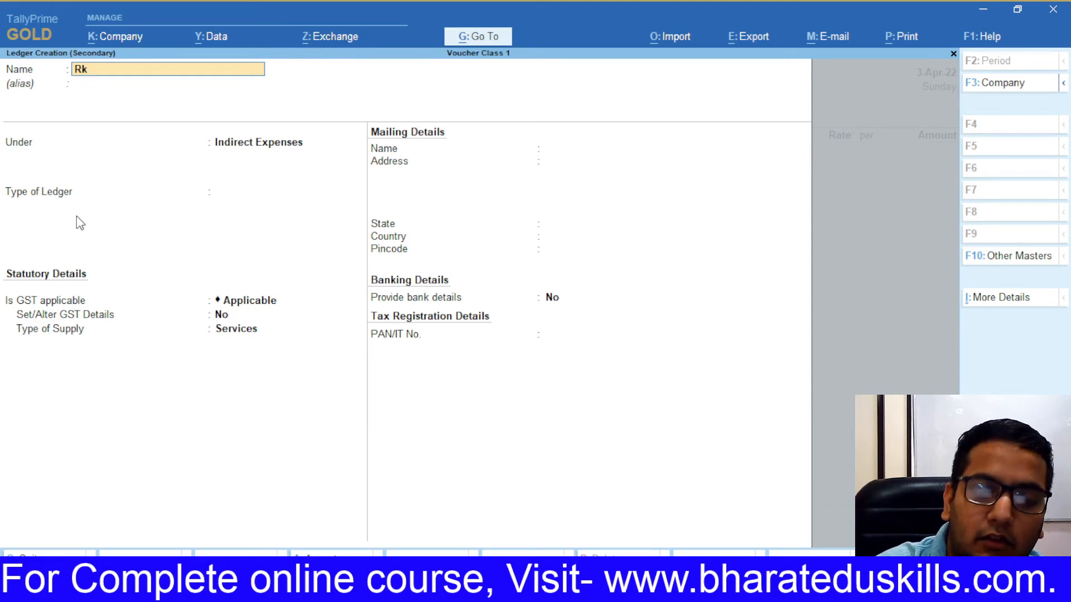
type("Pvt Ltd")
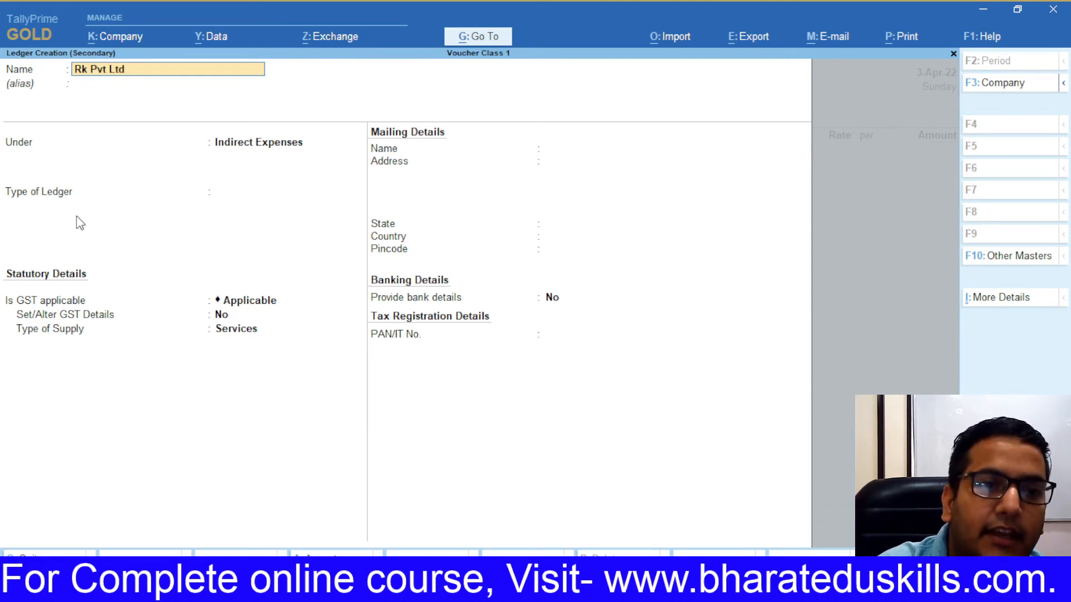
key("Return")
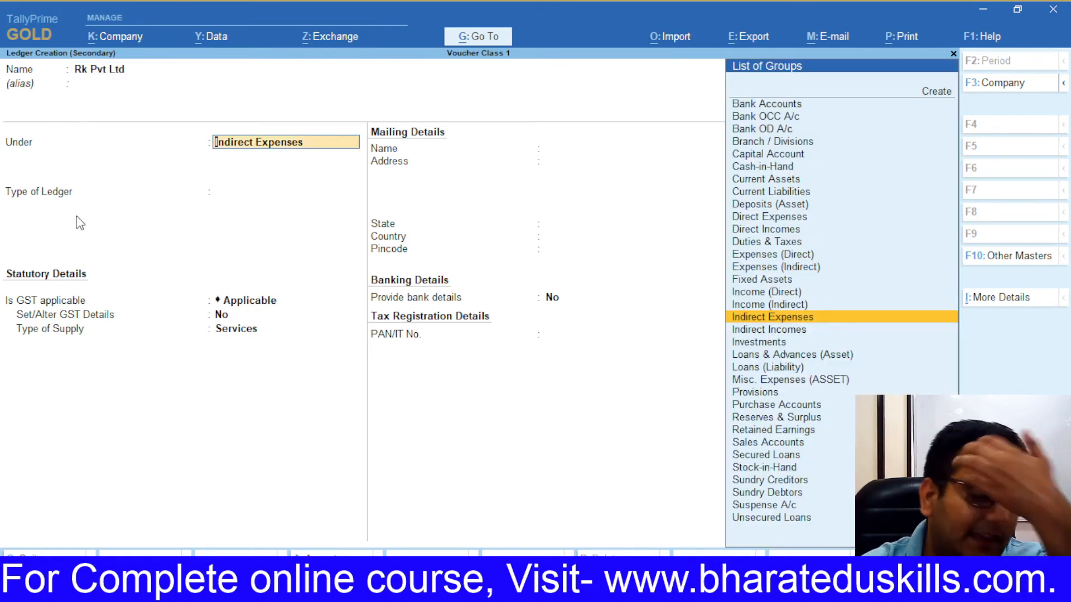
type("Sun")
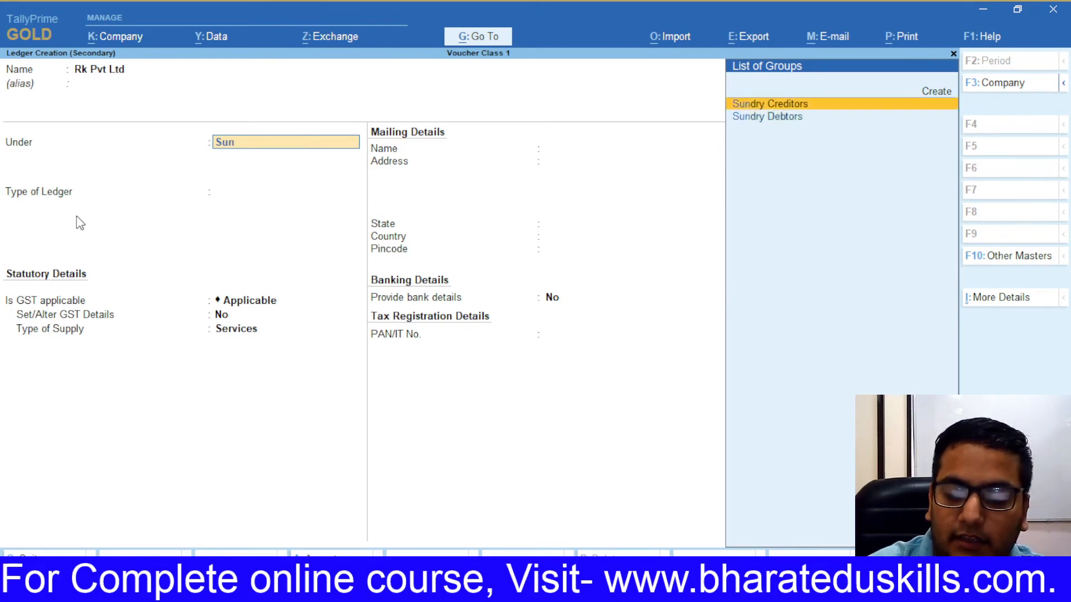
key("Down")
key("Return")
Step: Give the party ledger the state Delhi, Regular registration type and its GSTIN, leave GST details alteration at No, and save it
key("Return")
key("Return")
key("Return")
key("Return")
key("Return")
key("Return")
key("Return")
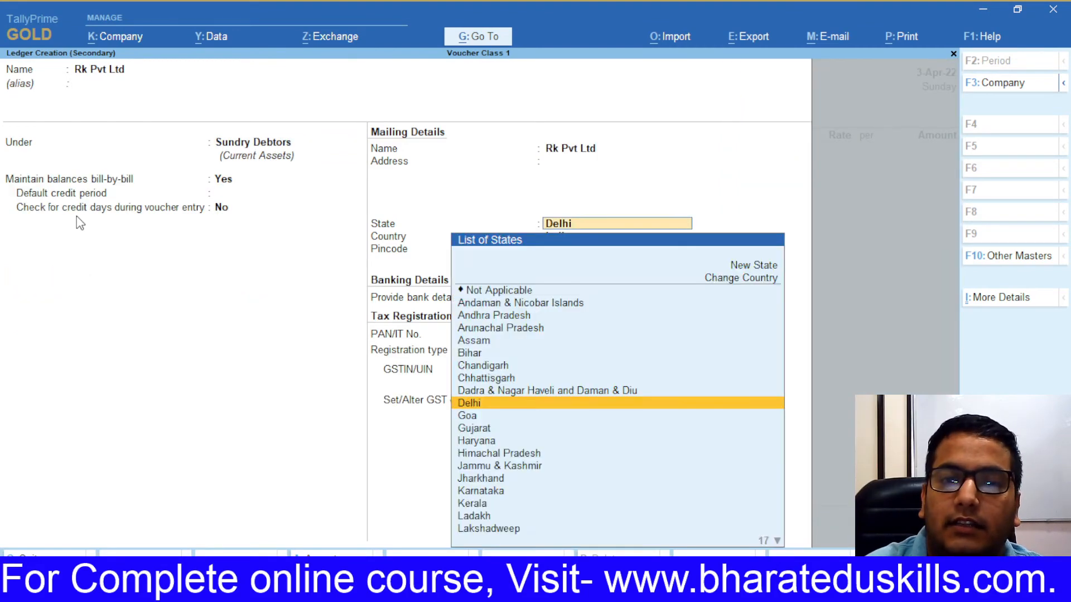
type("07AHDGHAHSHAZ")
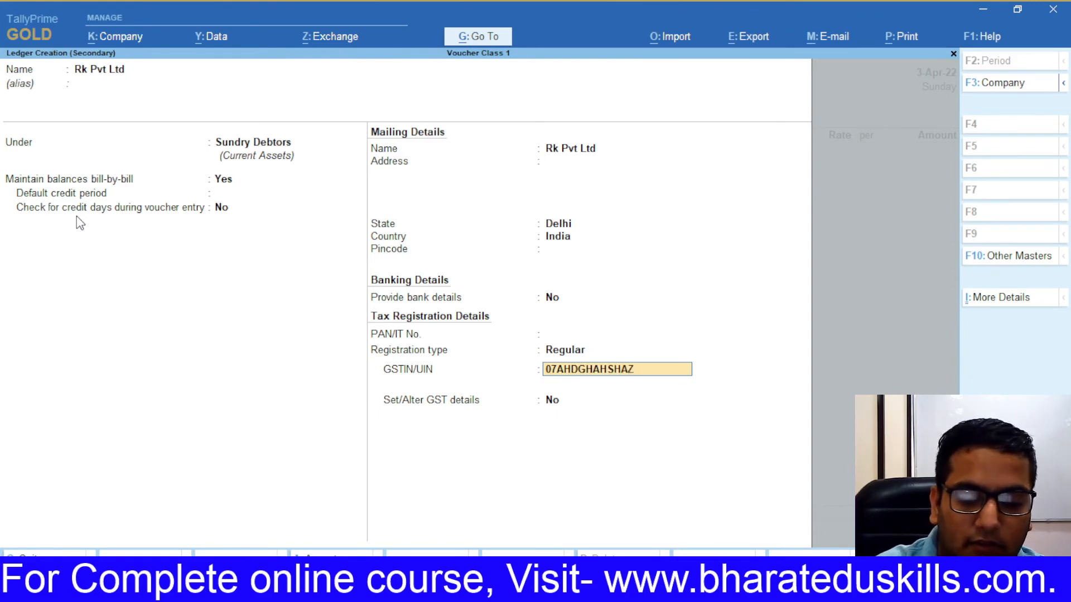
type("A1")
key("Return")
key("Return")
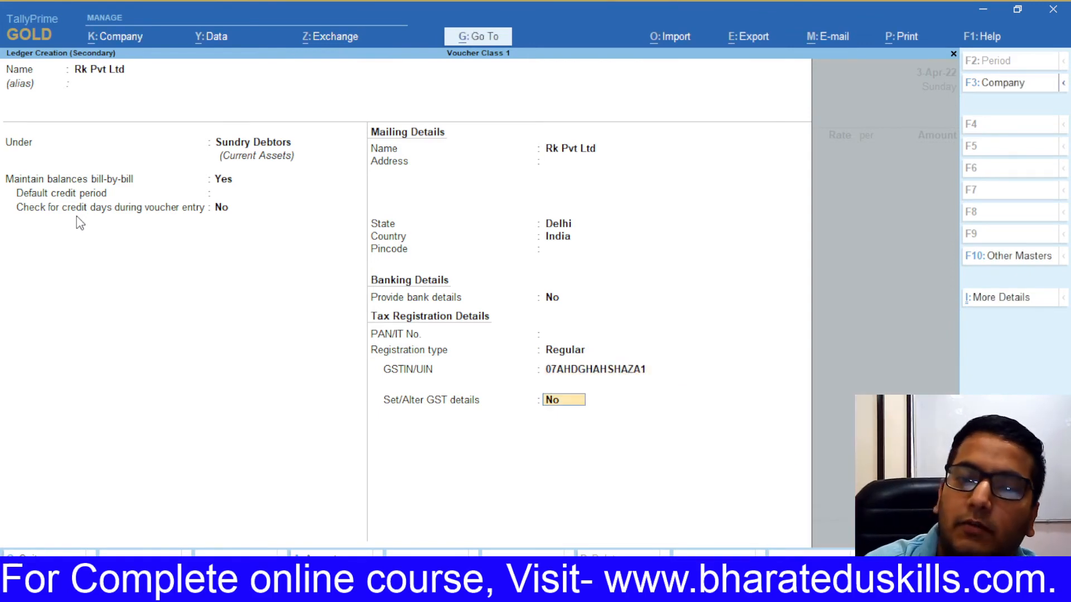
key("Return")
key("Return")
Step: Accept the dispatch and party details for Rk Pvt Ltd without additions and proceed to the voucher's item entry
key("Return")
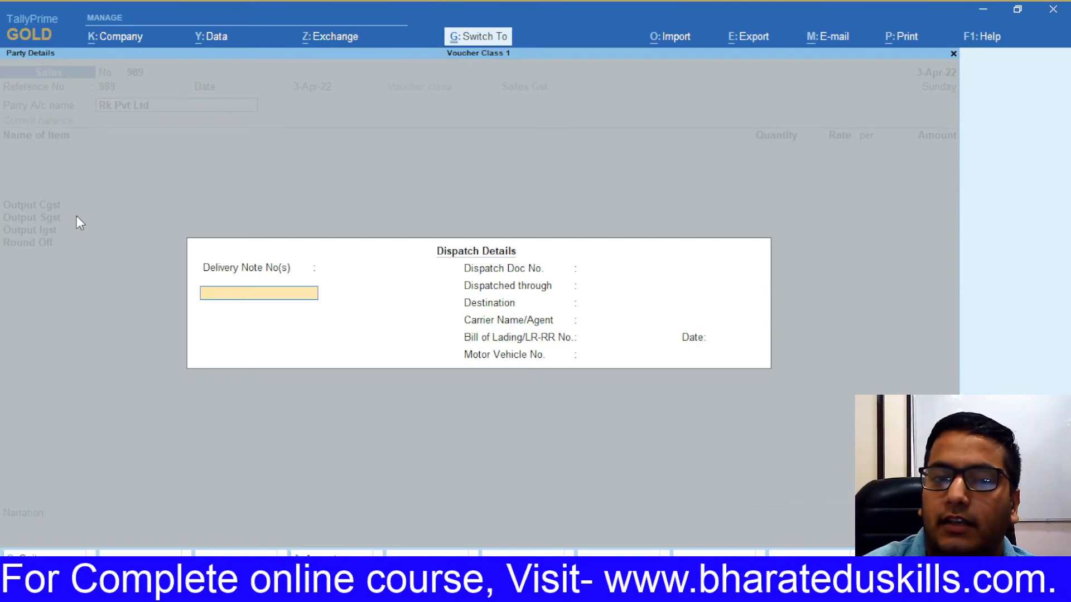
key("ctrl+a")
key("ctrl+a")
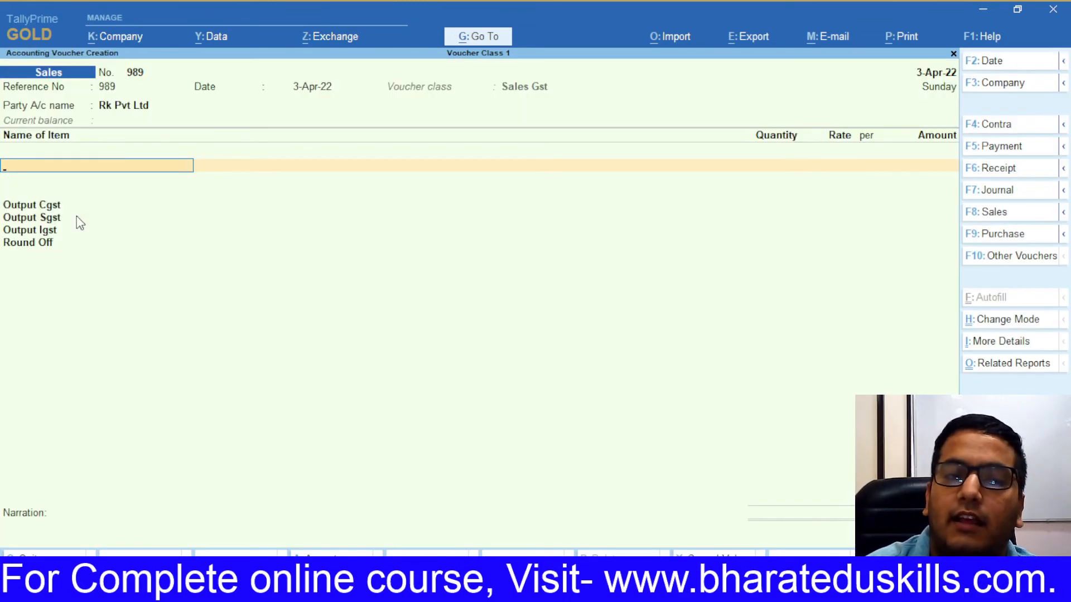